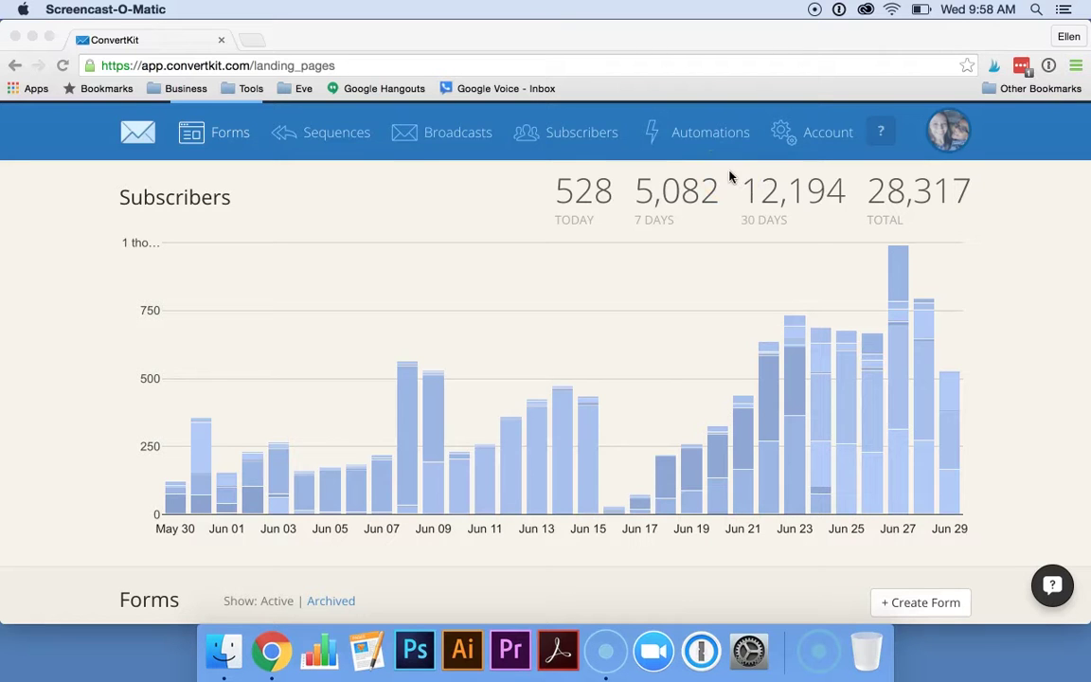
# Step: Open the automation rules list and start a new rule to view its available triggers and actions
pyautogui.click(601, 81)
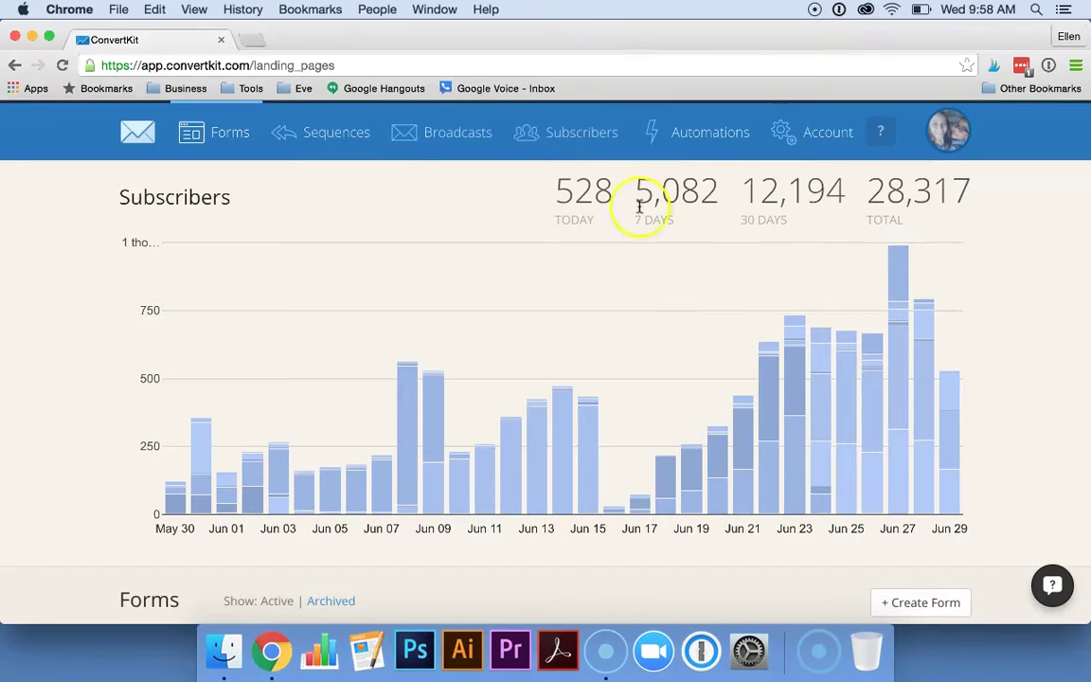
pyautogui.click(696, 135)
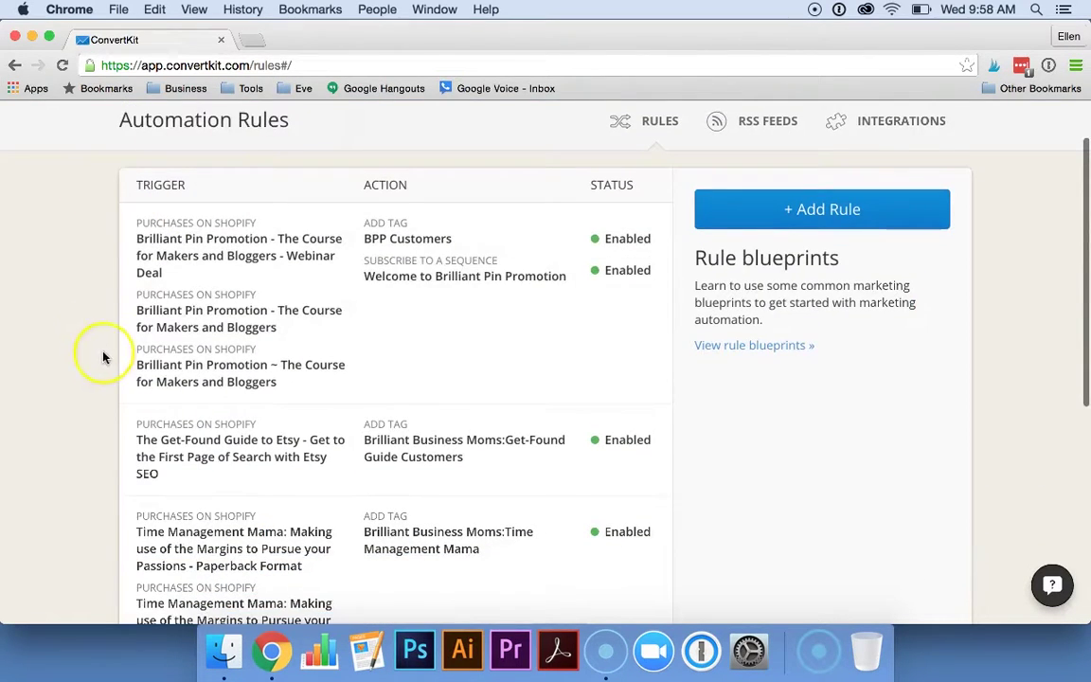
pyautogui.scroll(-8, 104, 360)
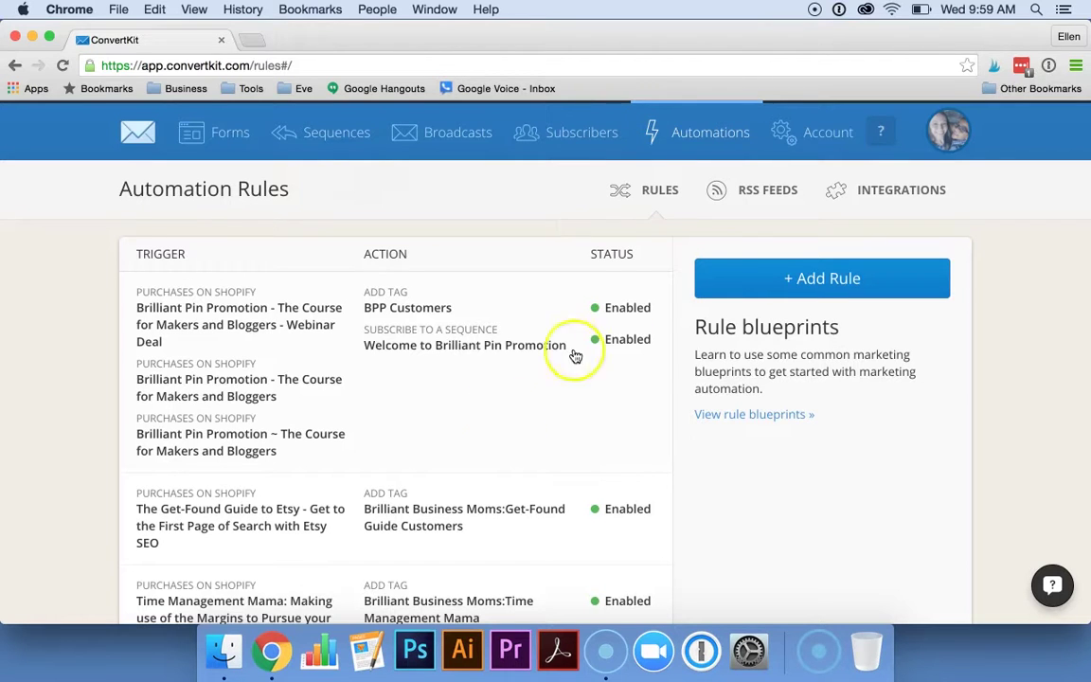
pyautogui.click(792, 277)
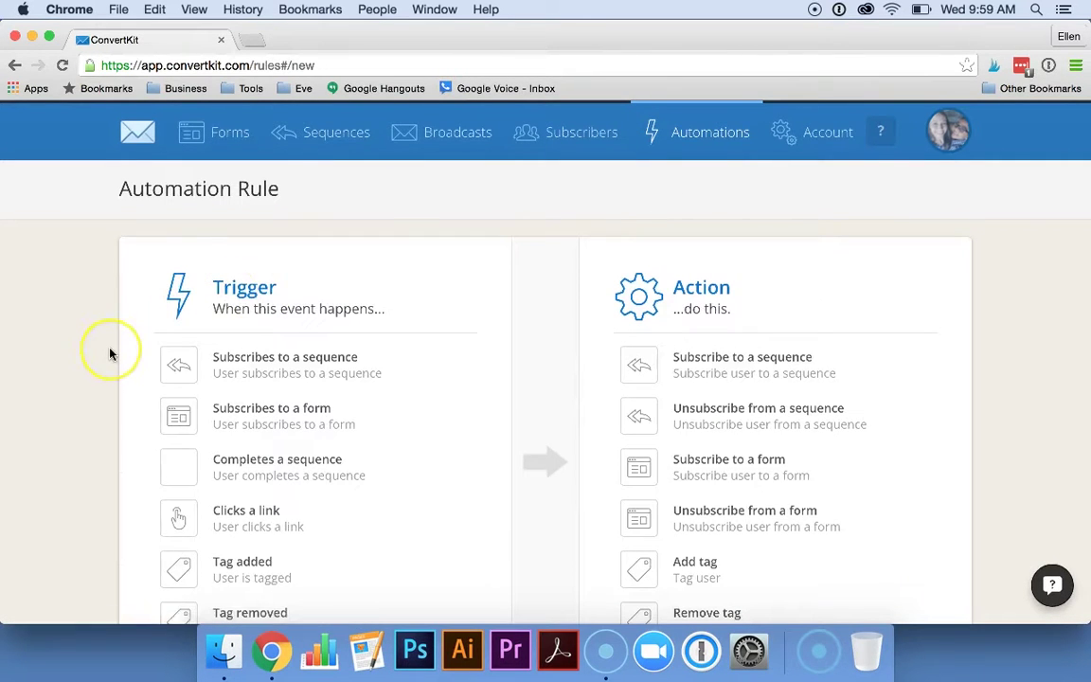
pyautogui.scroll(-5, 110, 353)
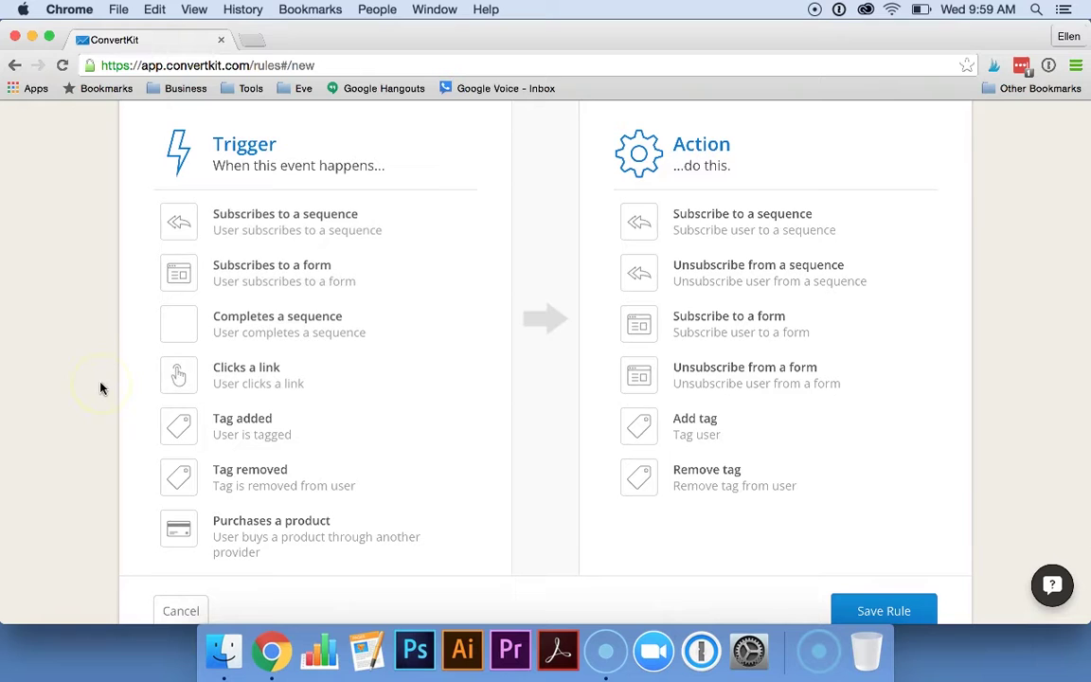
pyautogui.click(248, 378)
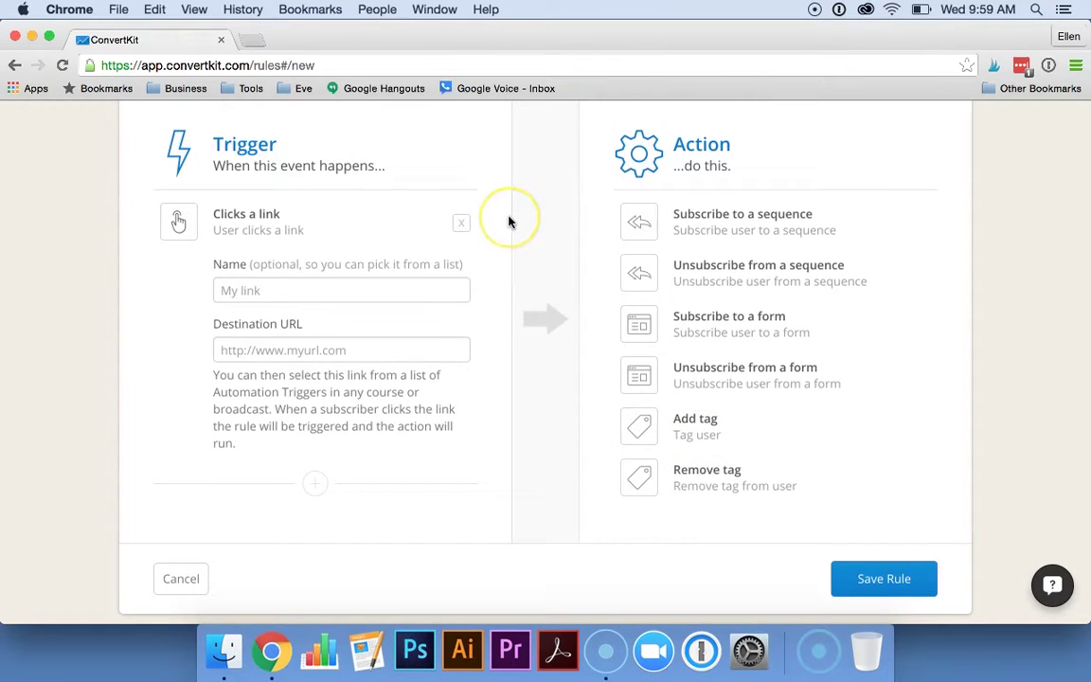
pyautogui.scroll(-1, 509, 220)
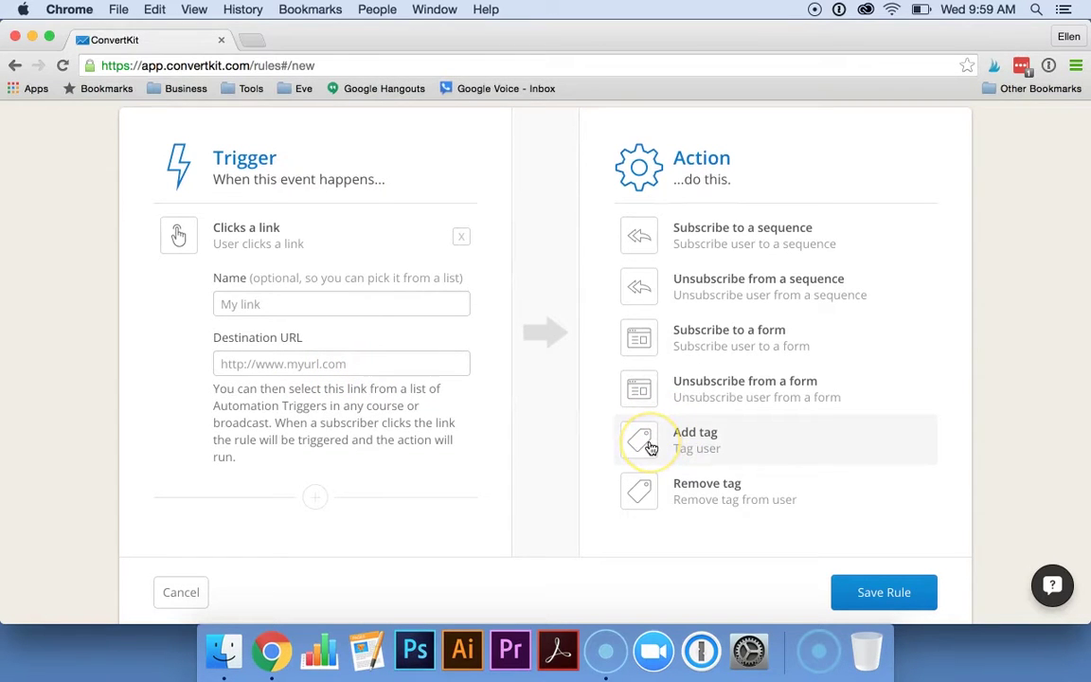
pyautogui.click(462, 236)
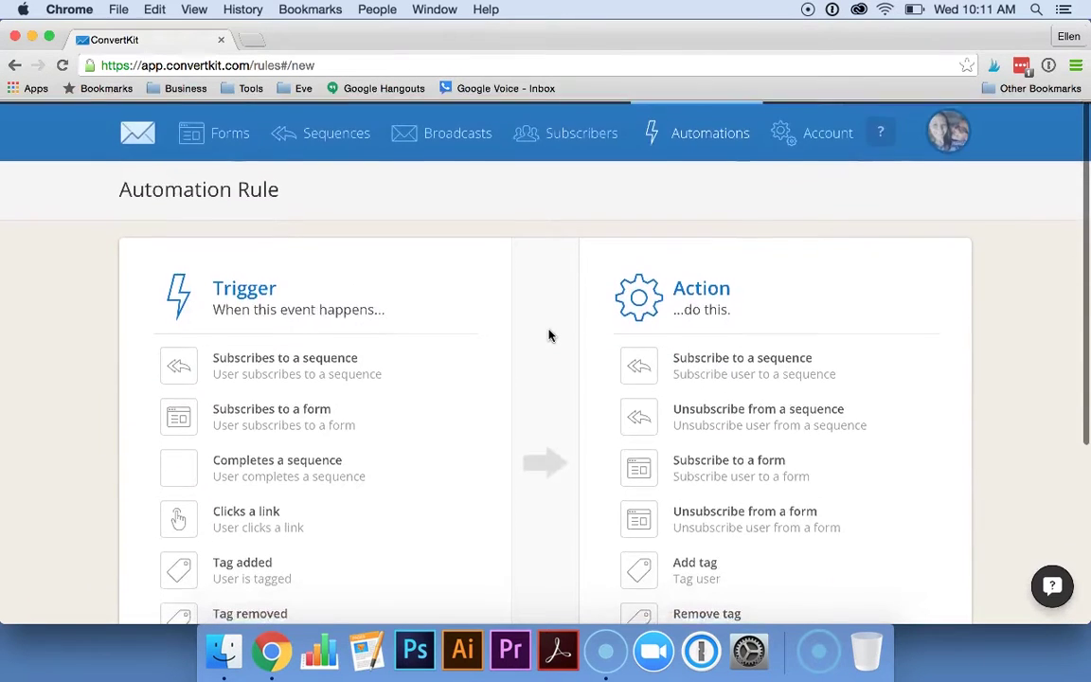
pyautogui.scroll(-5, 548, 334)
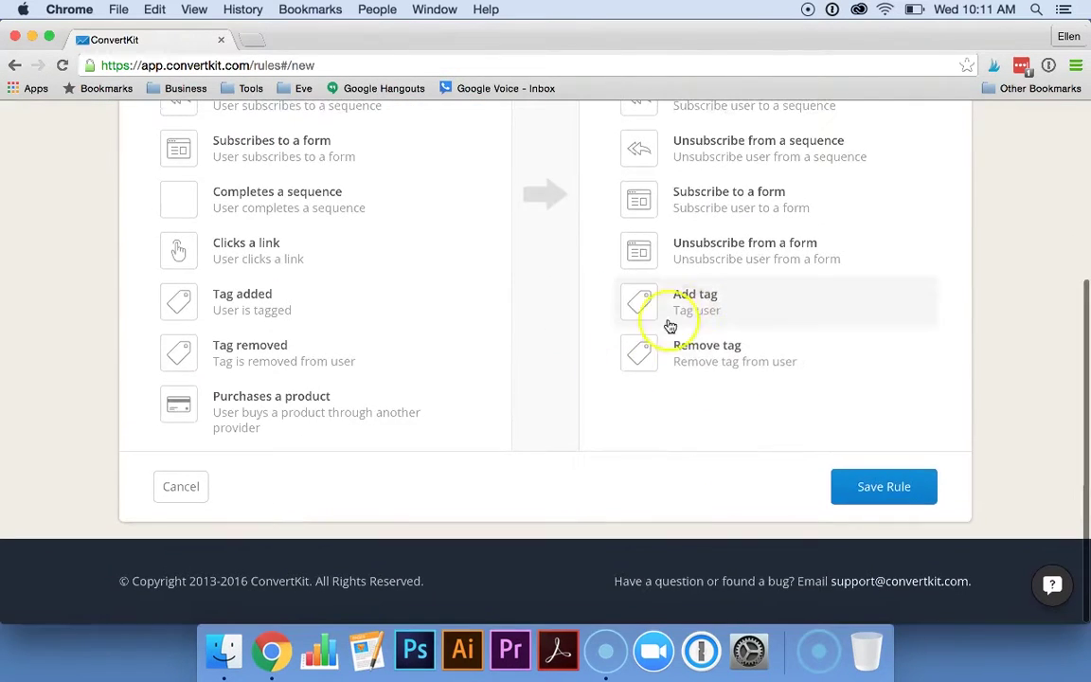
pyautogui.scroll(5, 604, 345)
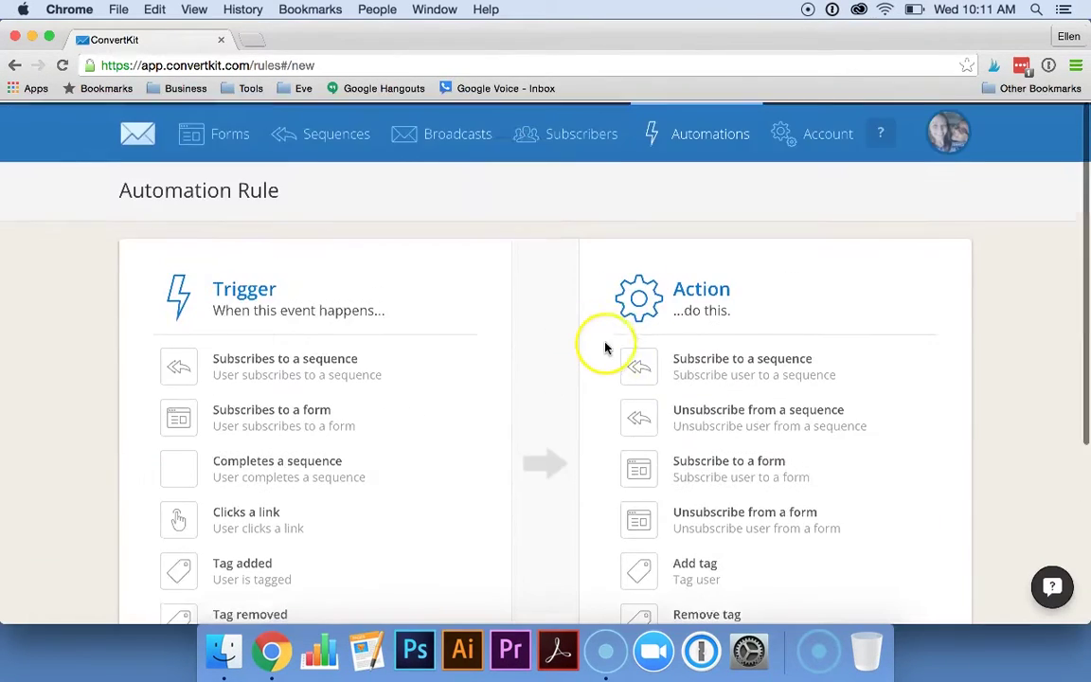
pyautogui.click(460, 140)
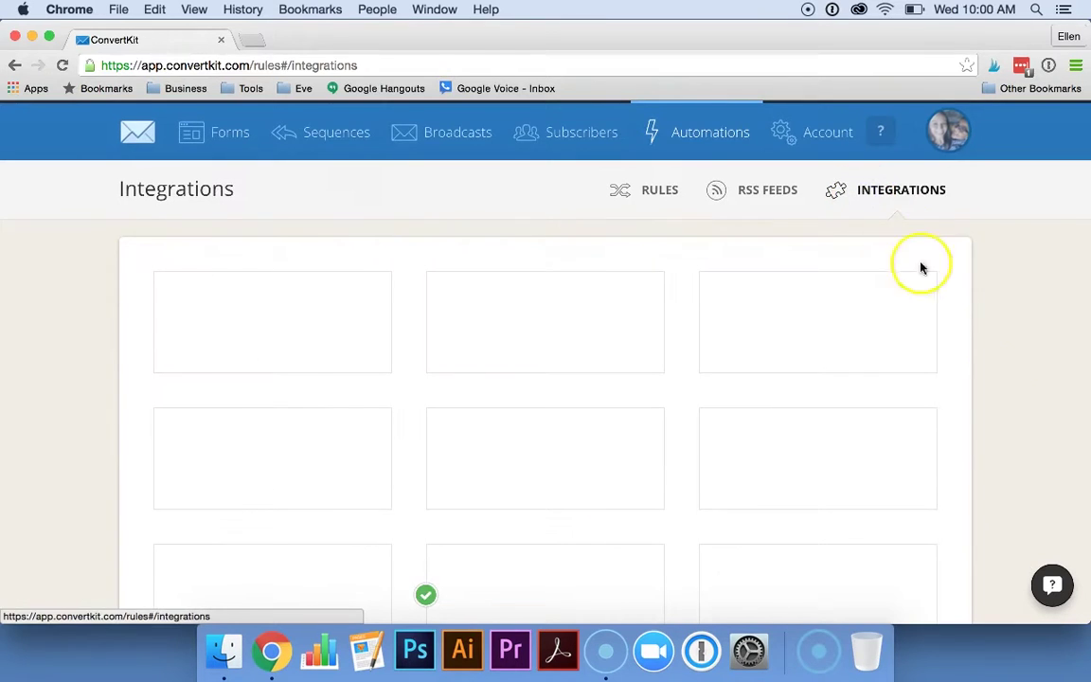
# Step: Open the Shopify integration from the list of available integrations
pyautogui.scroll(-5, 1002, 400)
pyautogui.scroll(-3, 1002, 403)
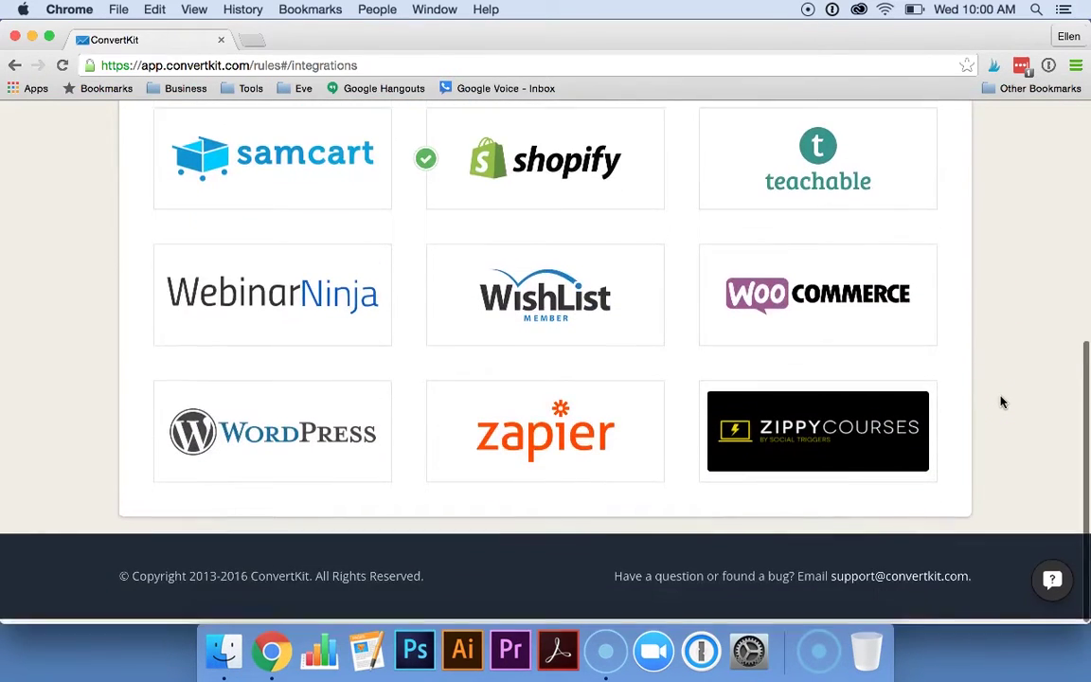
pyautogui.scroll(6, 1002, 402)
pyautogui.scroll(-5, 1002, 403)
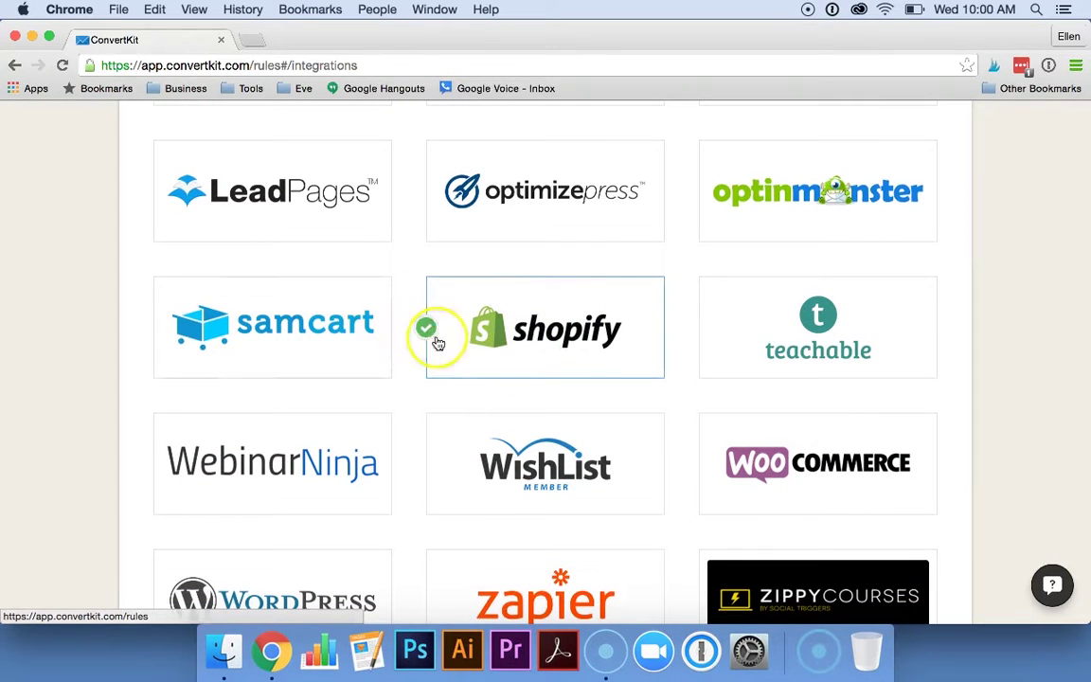
pyautogui.click(491, 339)
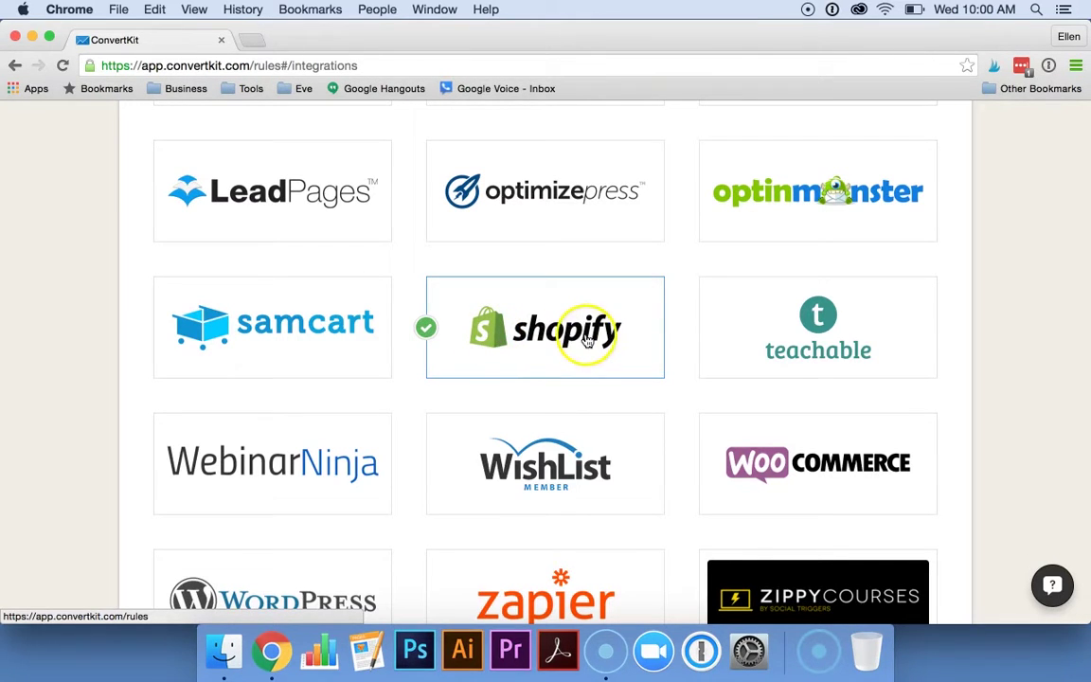
pyautogui.click(532, 339)
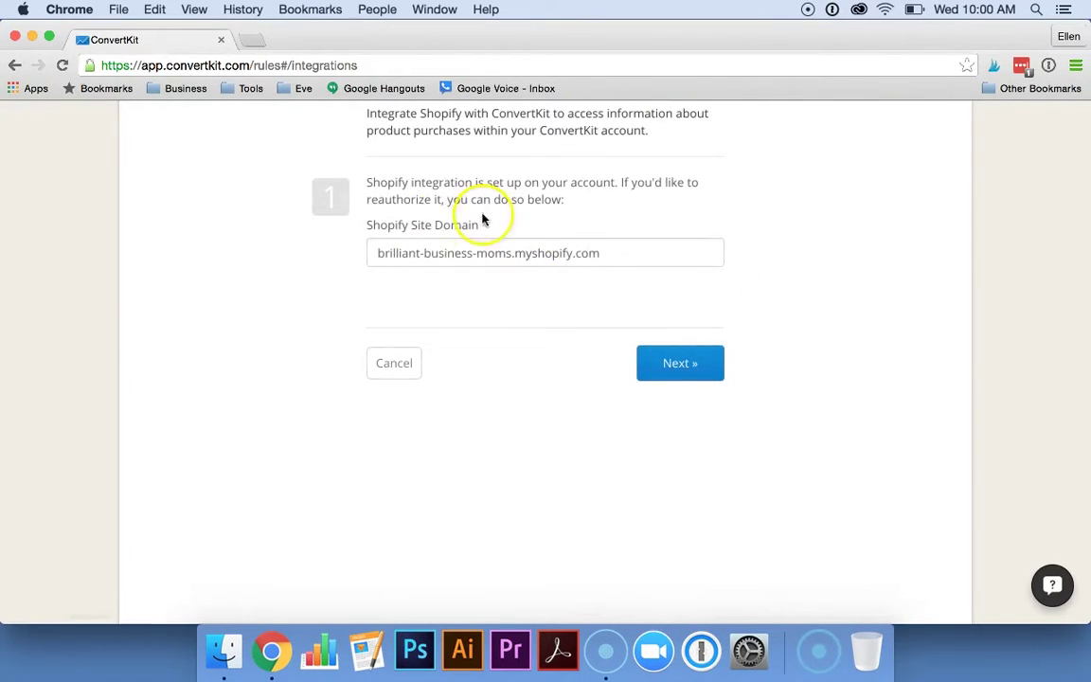
# Step: Re-authorize ConvertKit to access the brilliant-business-moms.myshopify.com Shopify store and finish the integration setup
pyautogui.click(680, 370)
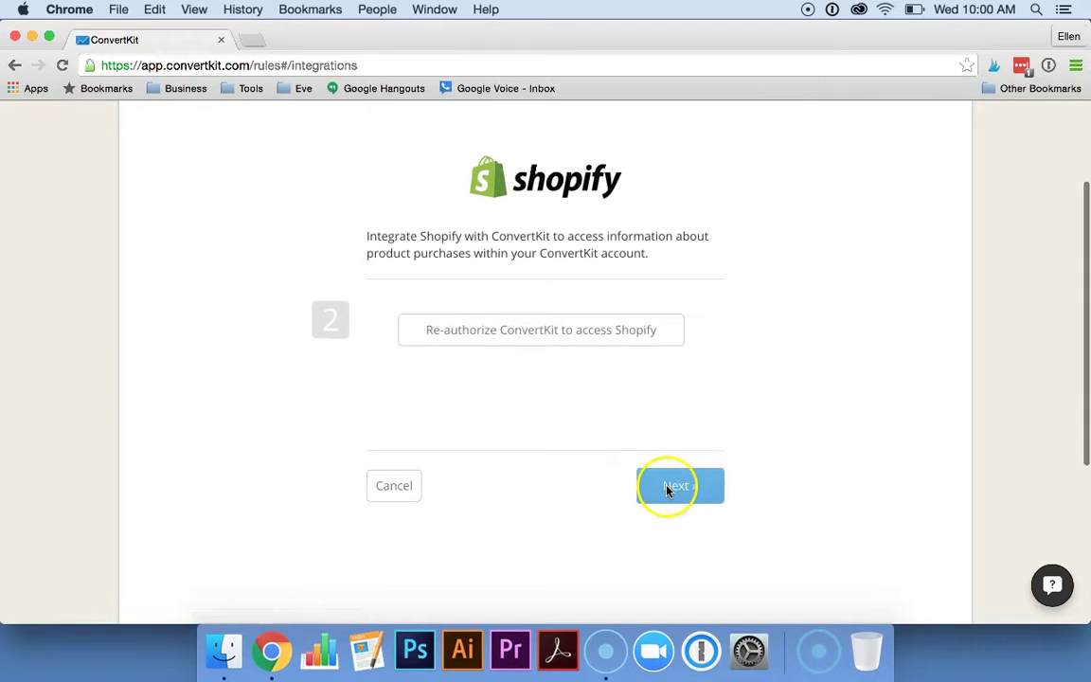
pyautogui.click(519, 329)
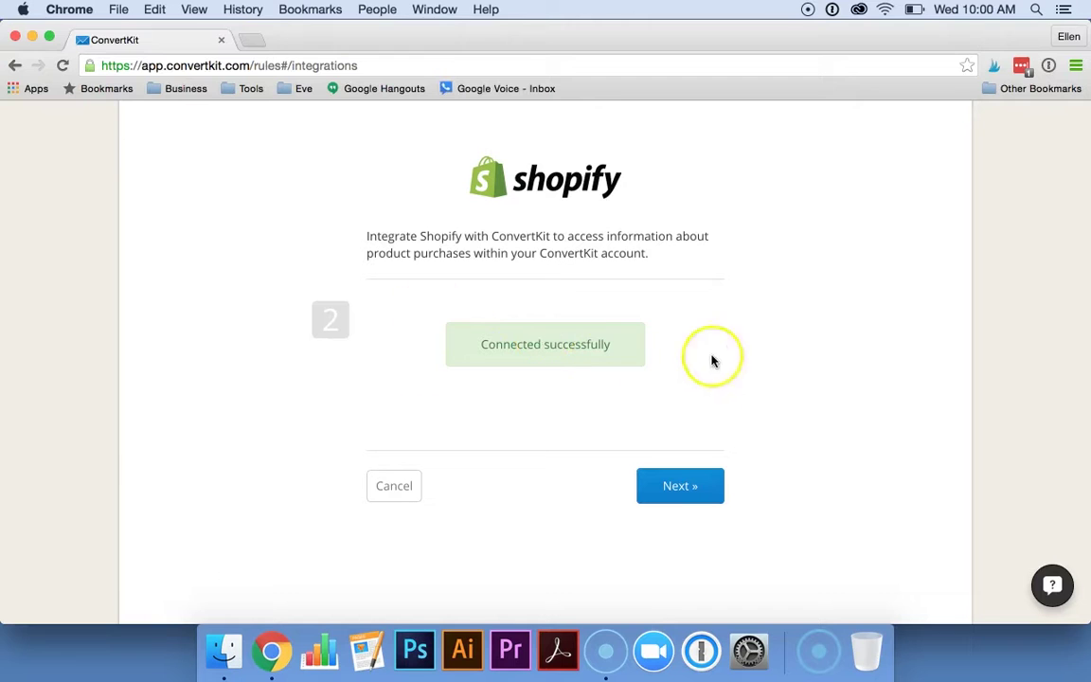
pyautogui.click(688, 491)
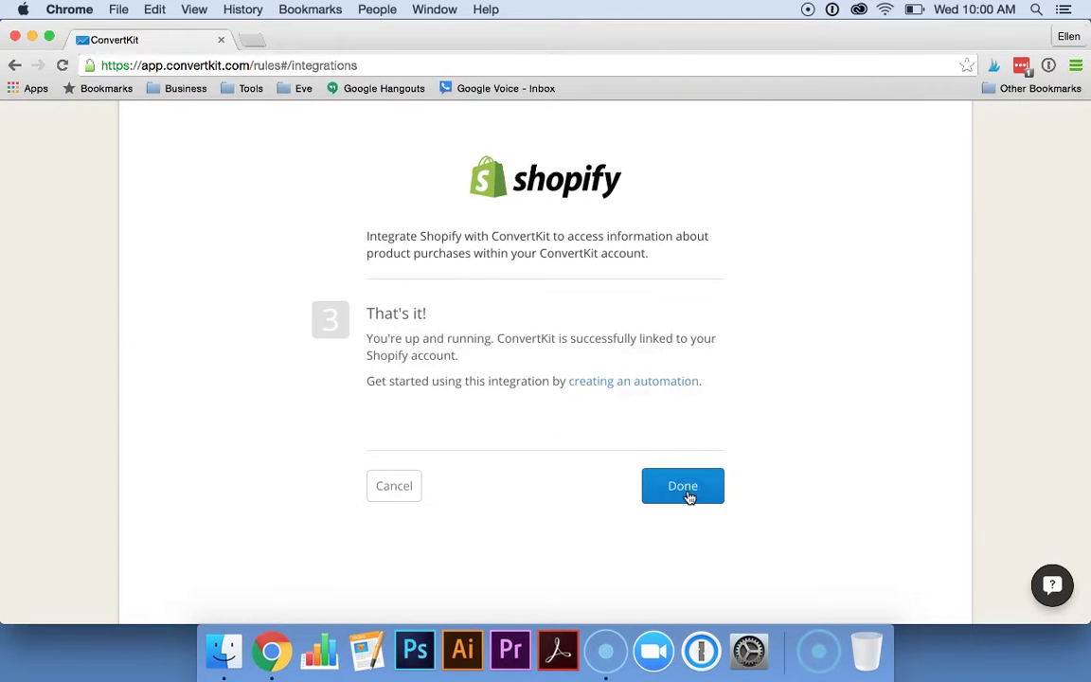
pyautogui.click(683, 487)
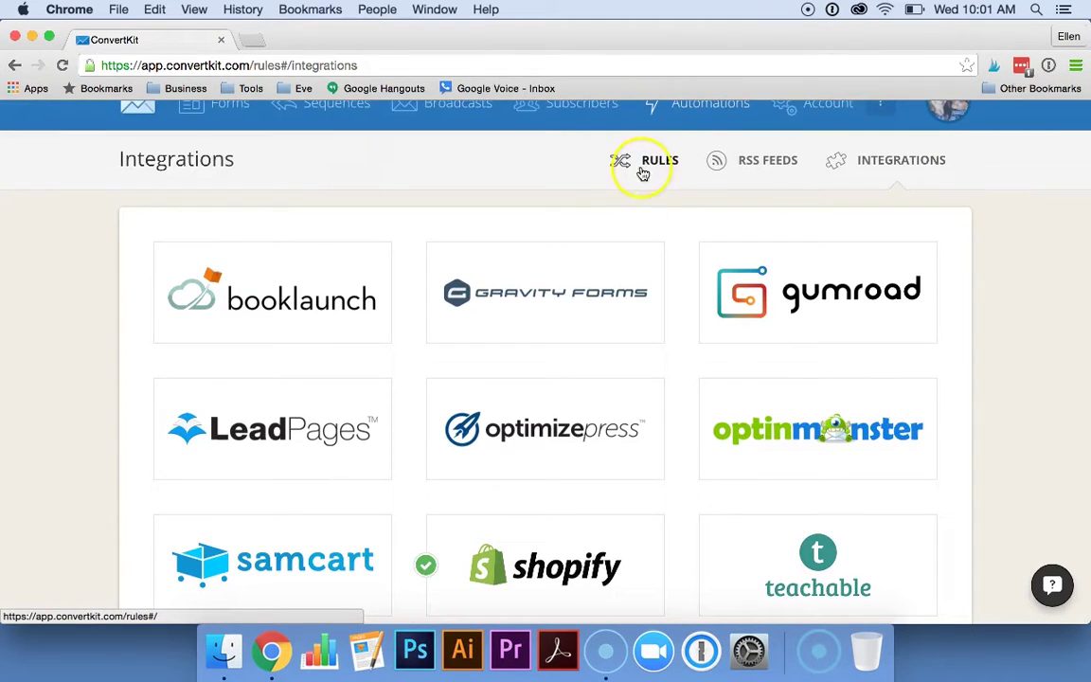
# Step: Return to the automation rules and start a new rule triggered when a user purchases a product
pyautogui.click(642, 170)
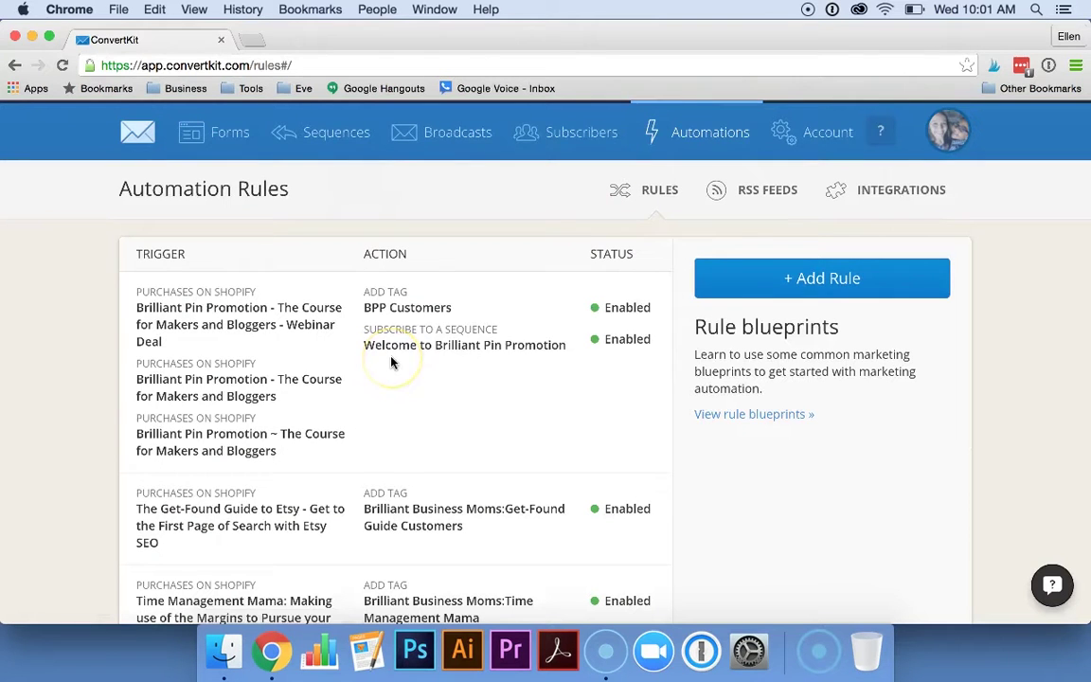
pyautogui.click(811, 290)
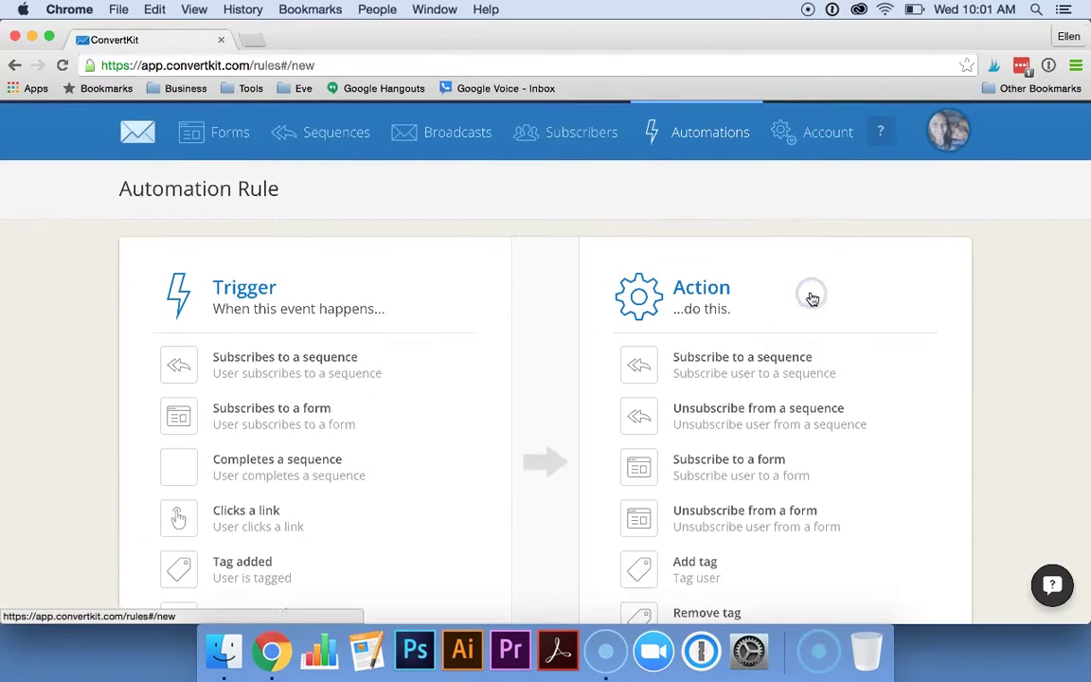
pyautogui.scroll(-5, 360, 372)
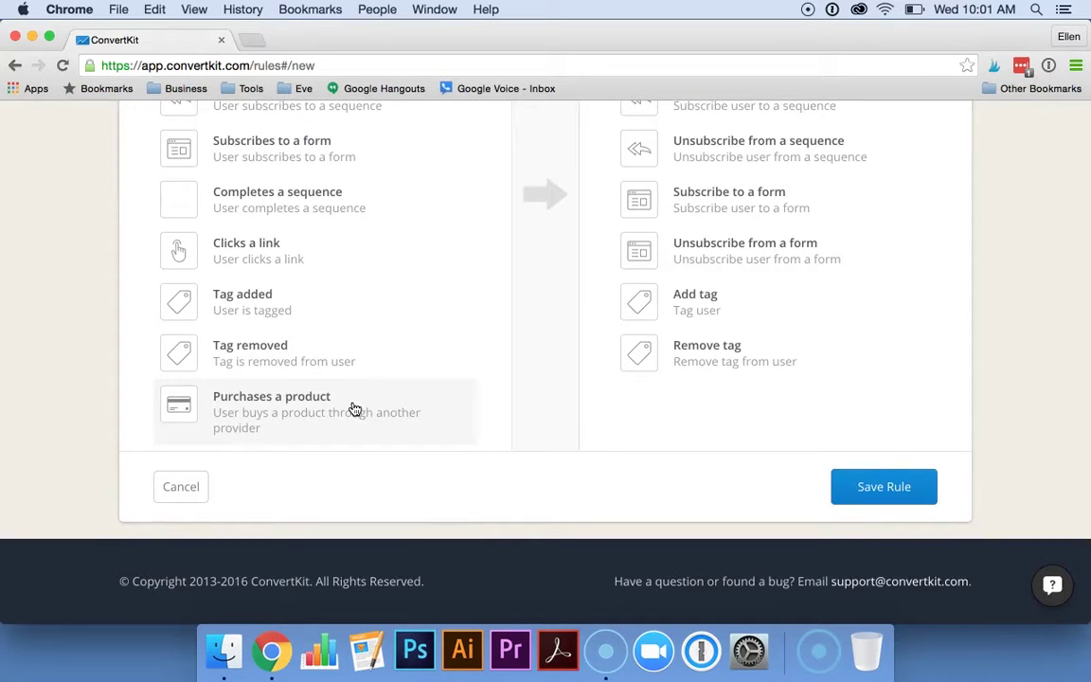
pyautogui.click(274, 405)
pyautogui.scroll(2, 150, 307)
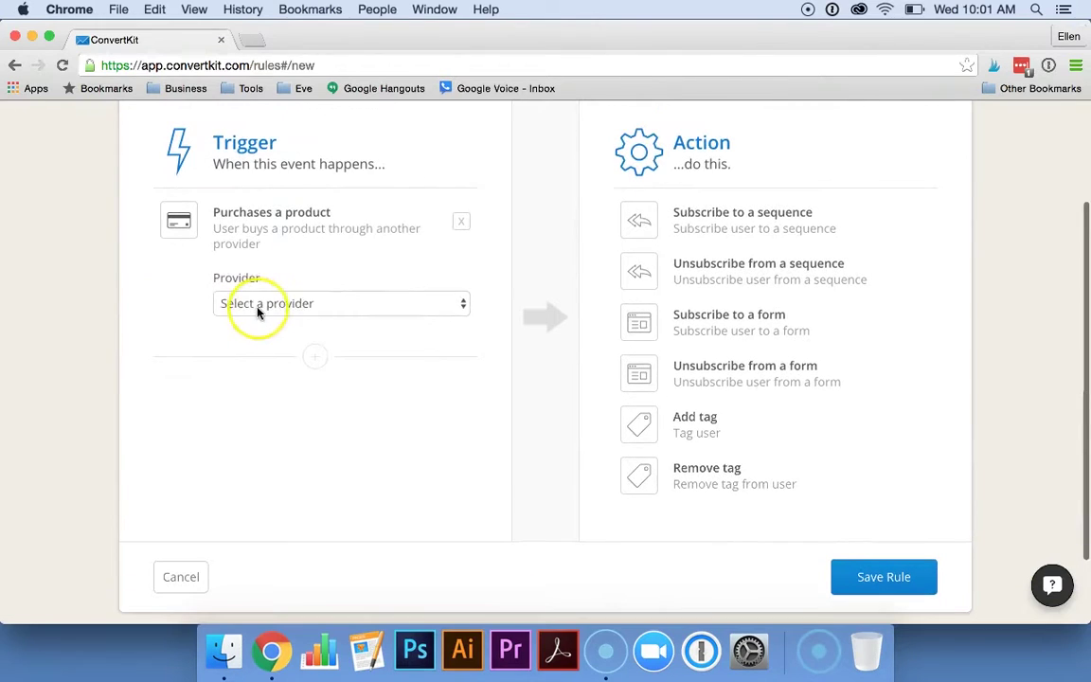
# Step: Set the trigger's provider to Purchases on Shopify and its product to "Brilliant Pin Promotion - The Course for Makers and Bloggers"
pyautogui.click(258, 311)
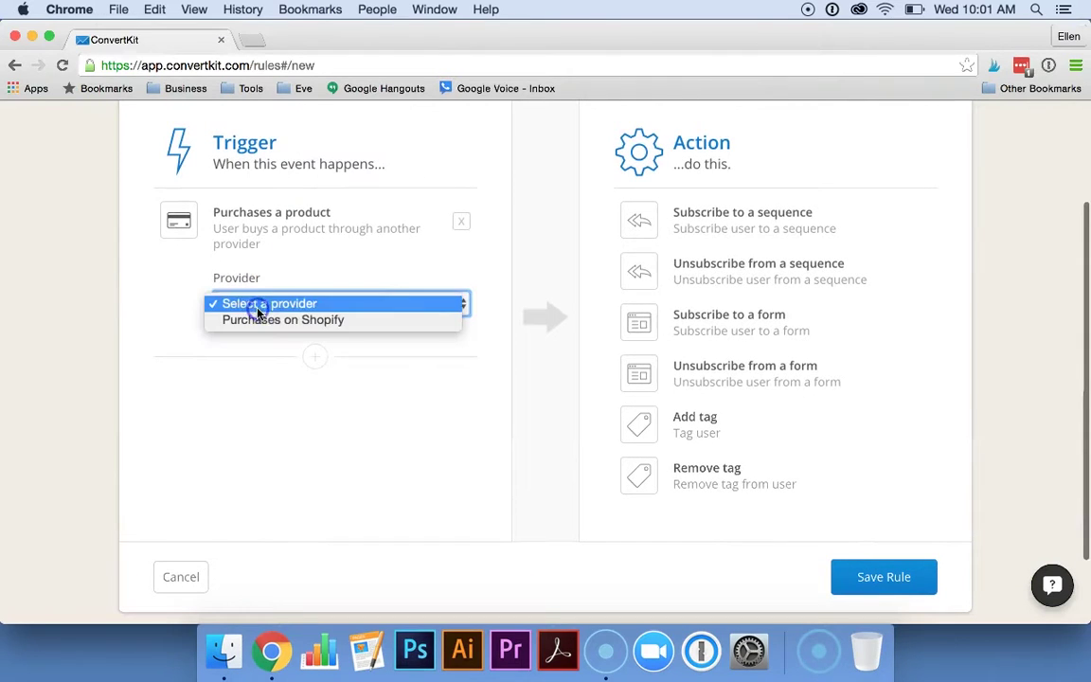
pyautogui.click(343, 322)
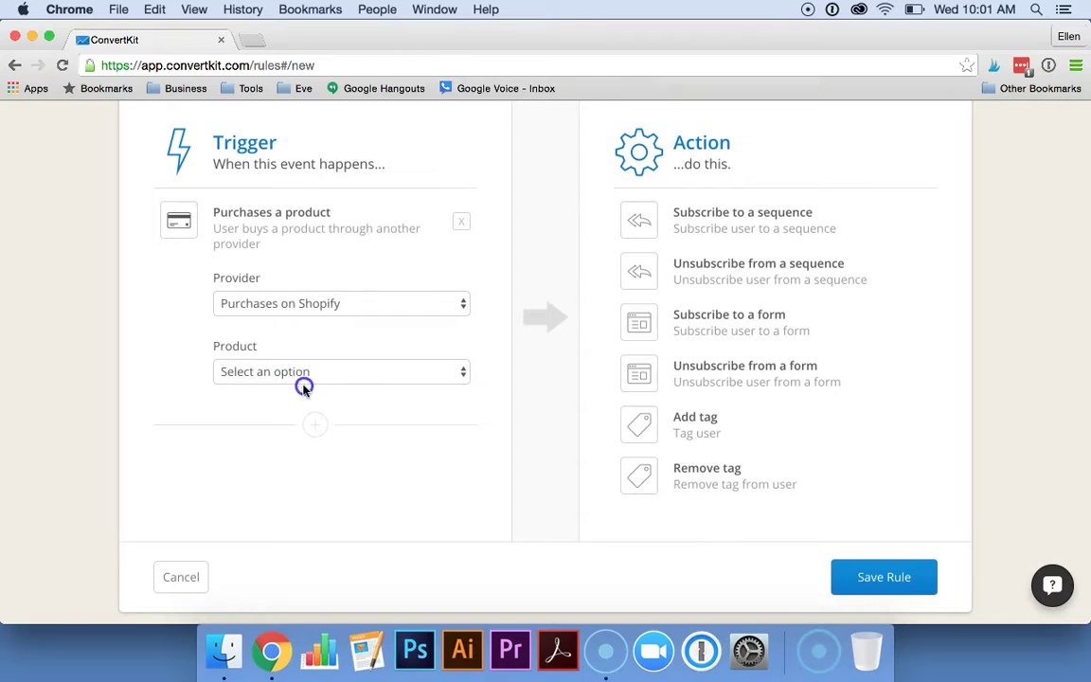
pyautogui.click(303, 379)
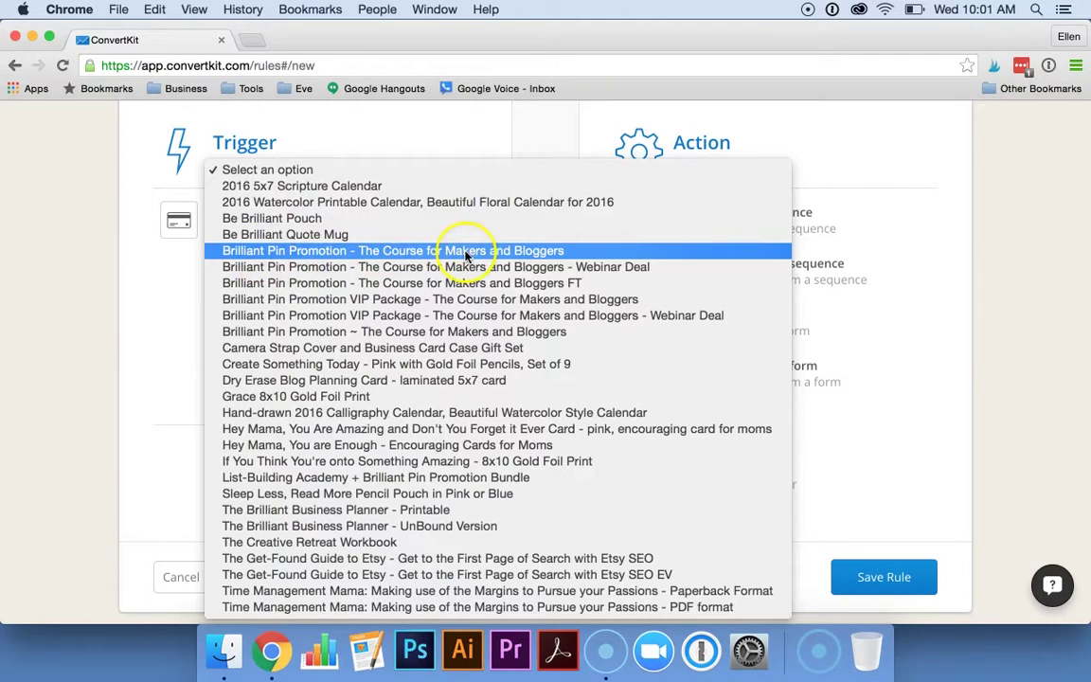
pyautogui.click(360, 251)
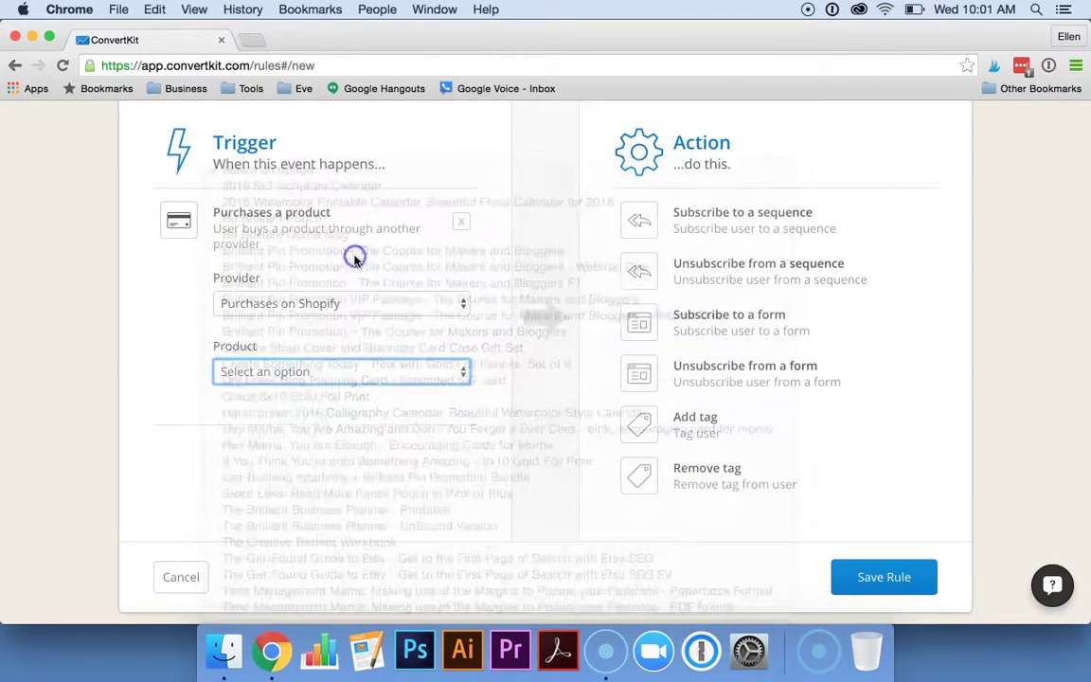
# Step: Add an action to the rule that tags the user with BPP Customers
pyautogui.click(677, 419)
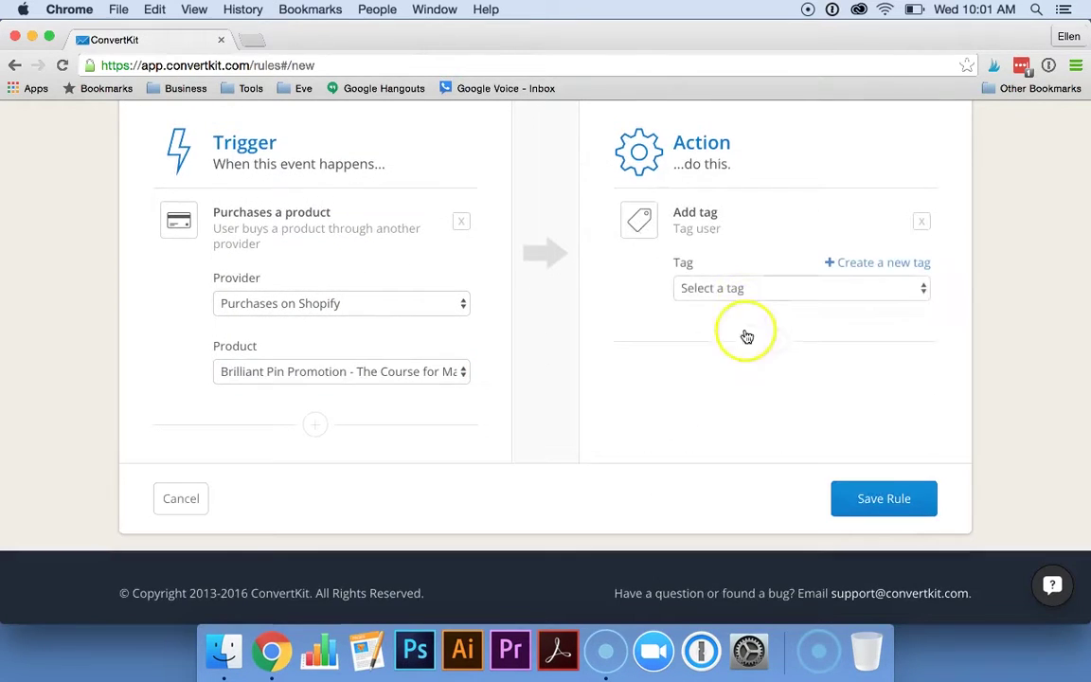
pyautogui.click(738, 288)
pyautogui.click(749, 339)
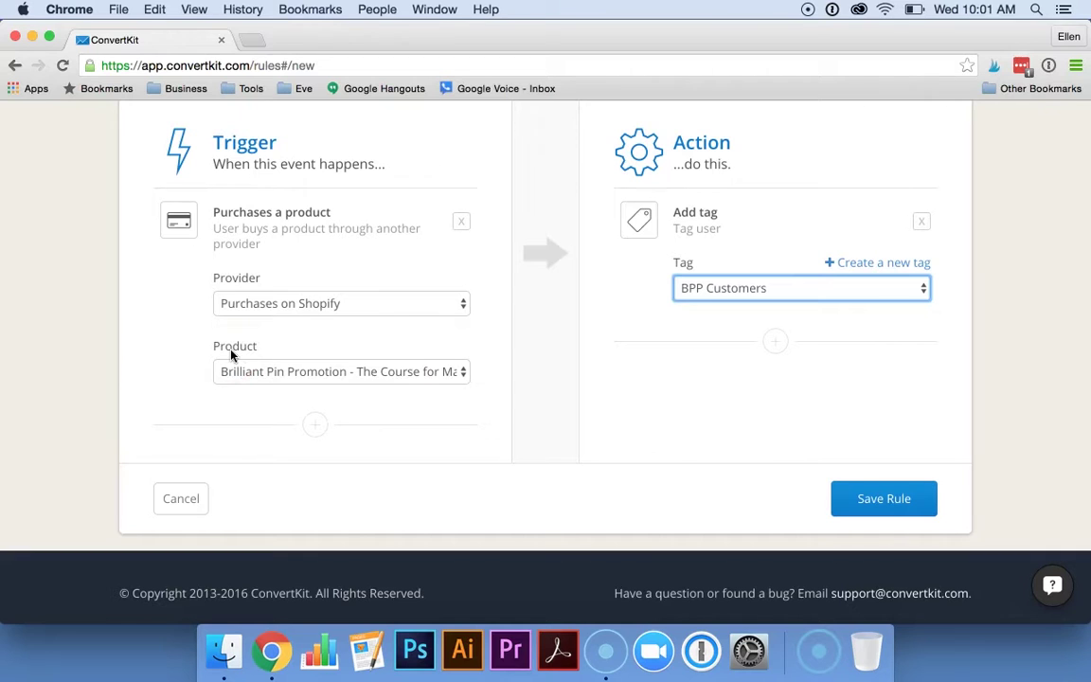
# Step: Add a second product purchase trigger to the rule, using Purchases on Shopify as its provider
pyautogui.scroll(-1, 171, 360)
pyautogui.click(331, 364)
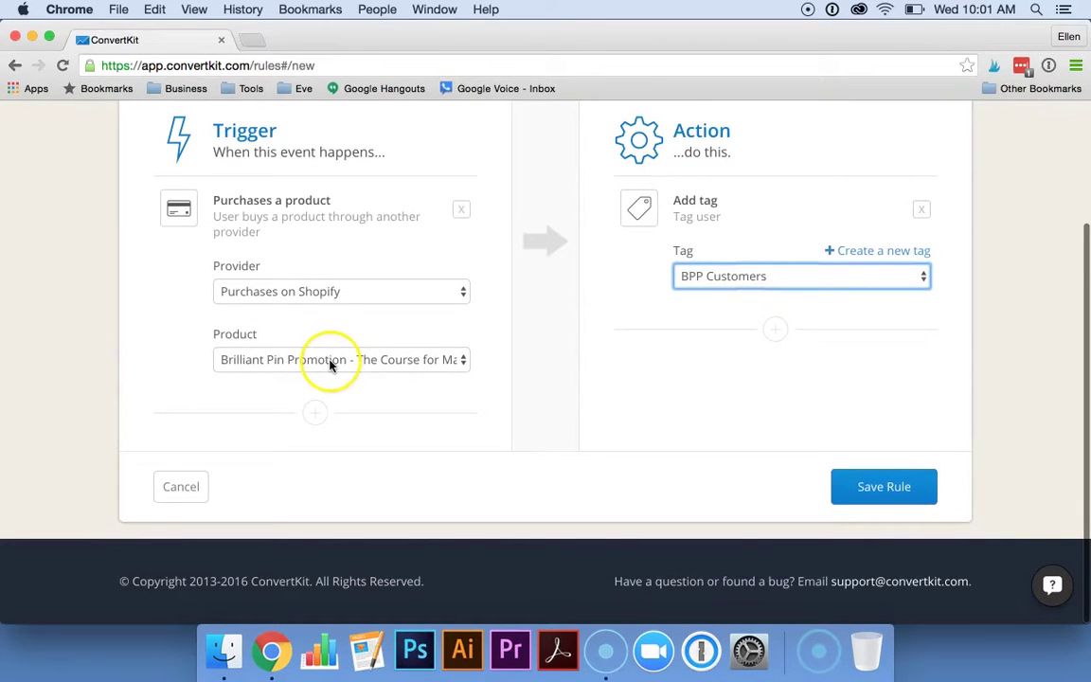
pyautogui.click(312, 426)
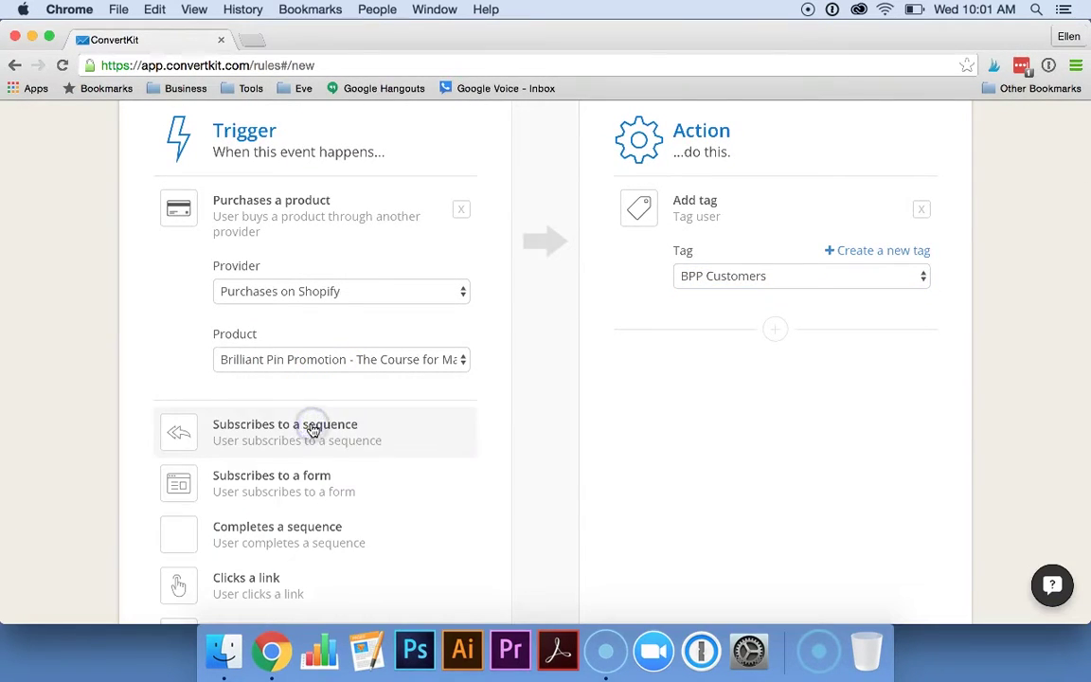
pyautogui.scroll(-5, 317, 426)
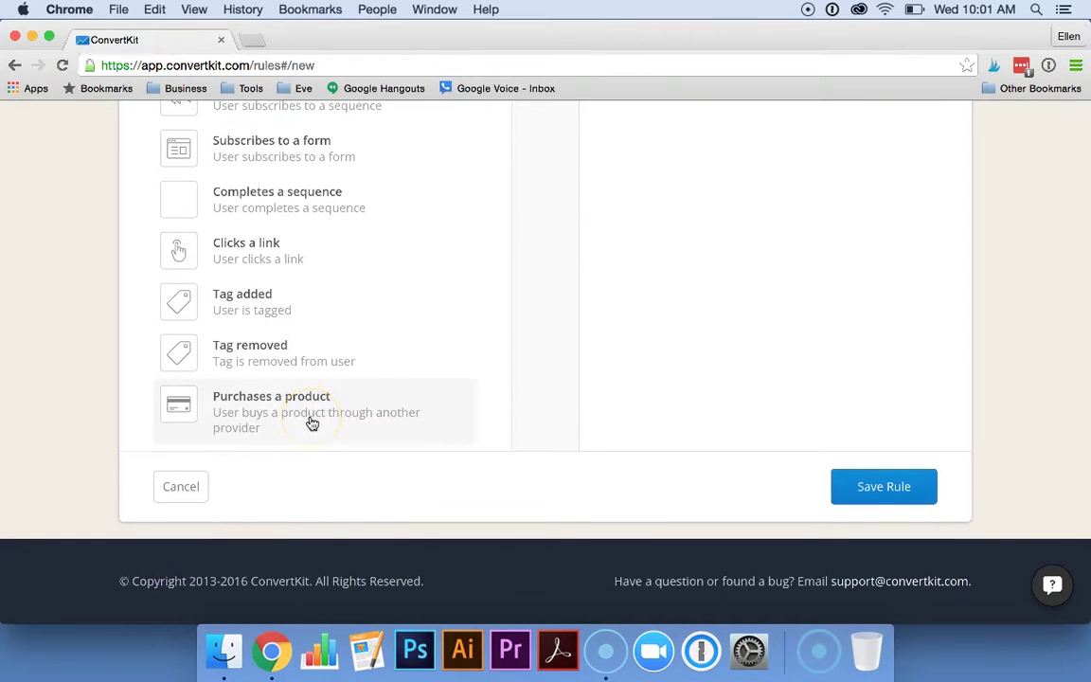
pyautogui.click(313, 423)
pyautogui.click(314, 360)
pyautogui.click(316, 377)
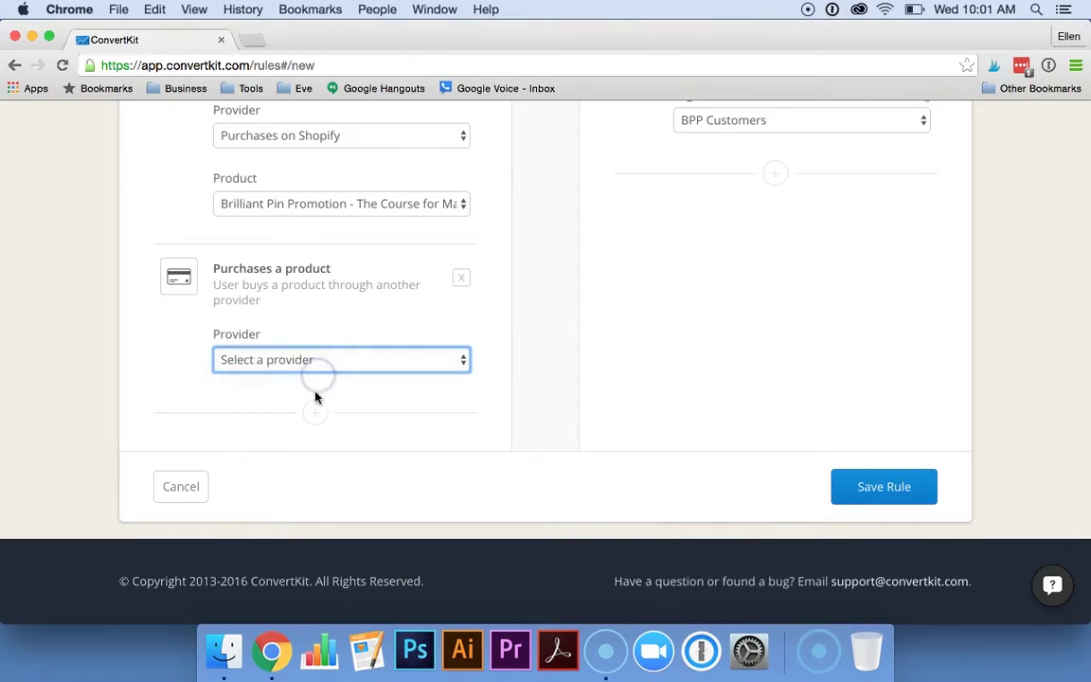
pyautogui.click(295, 494)
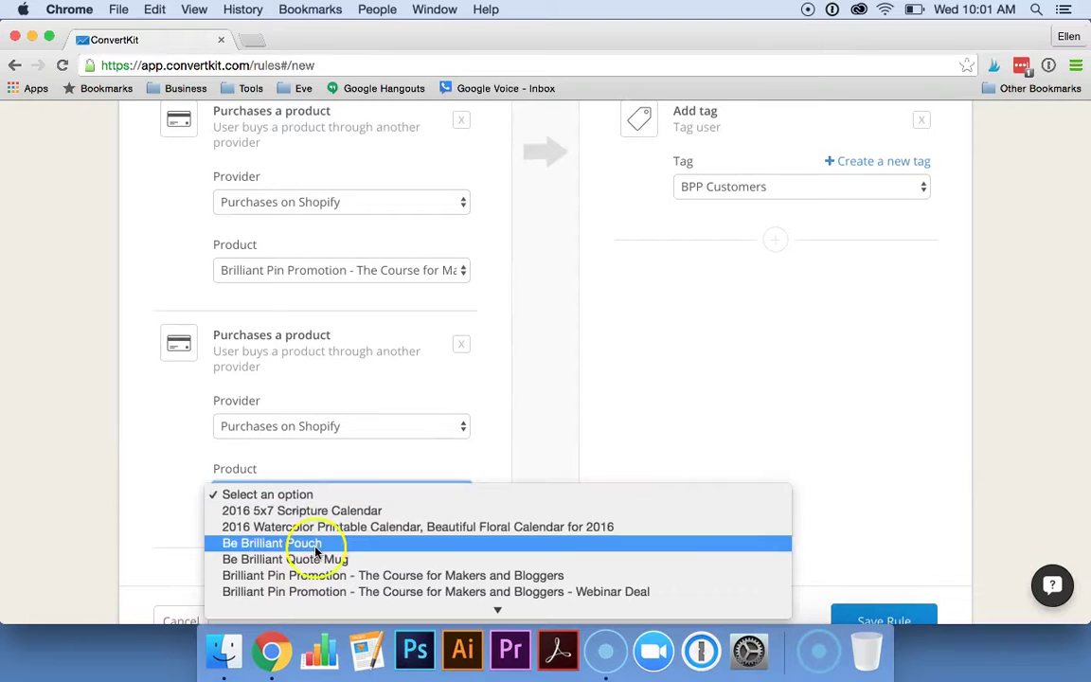
pyautogui.click(340, 498)
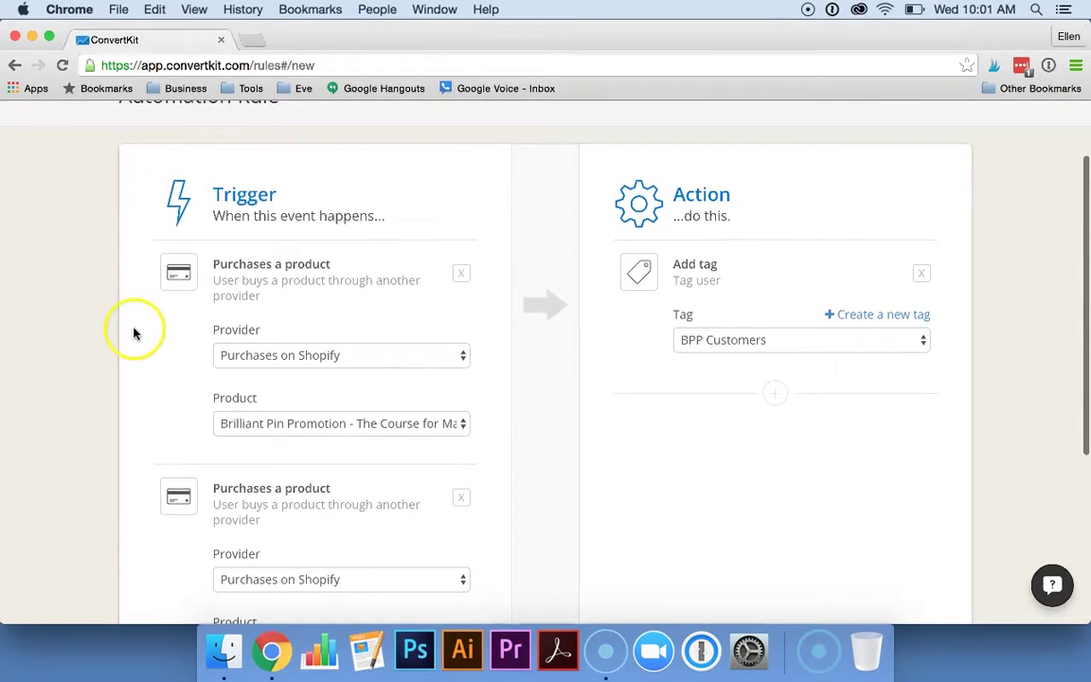
# Step: Review both purchase triggers and the BPP Customers tag action, and save the automation rule
pyautogui.scroll(-3, 133, 331)
pyautogui.scroll(-3, 370, 480)
pyautogui.scroll(6, 433, 253)
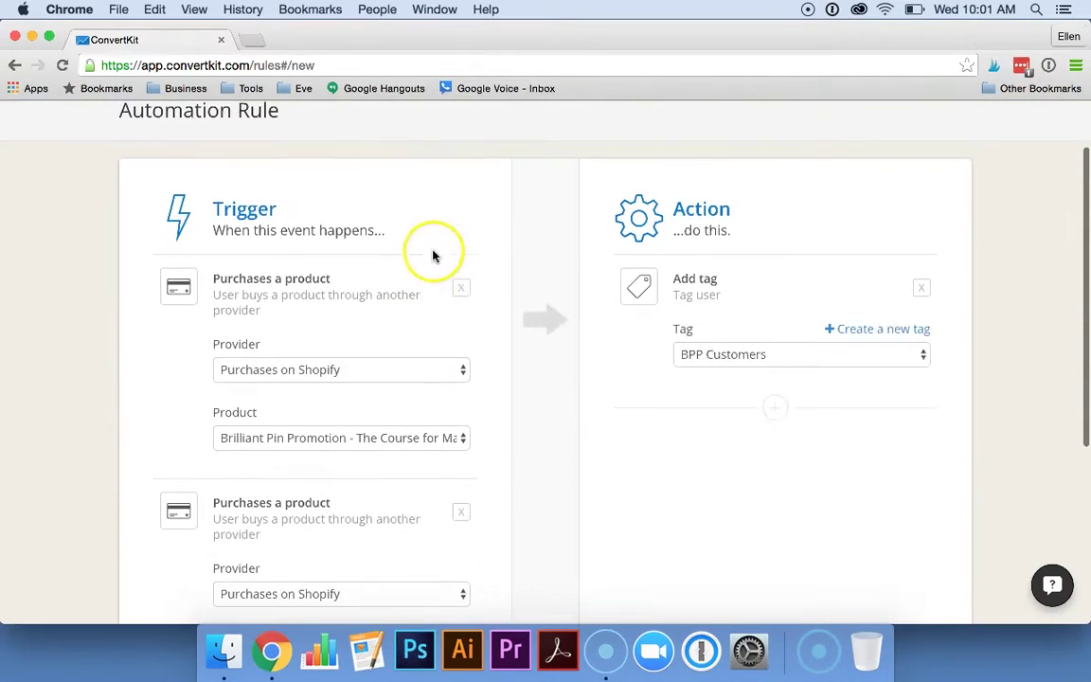
pyautogui.scroll(-5, 707, 577)
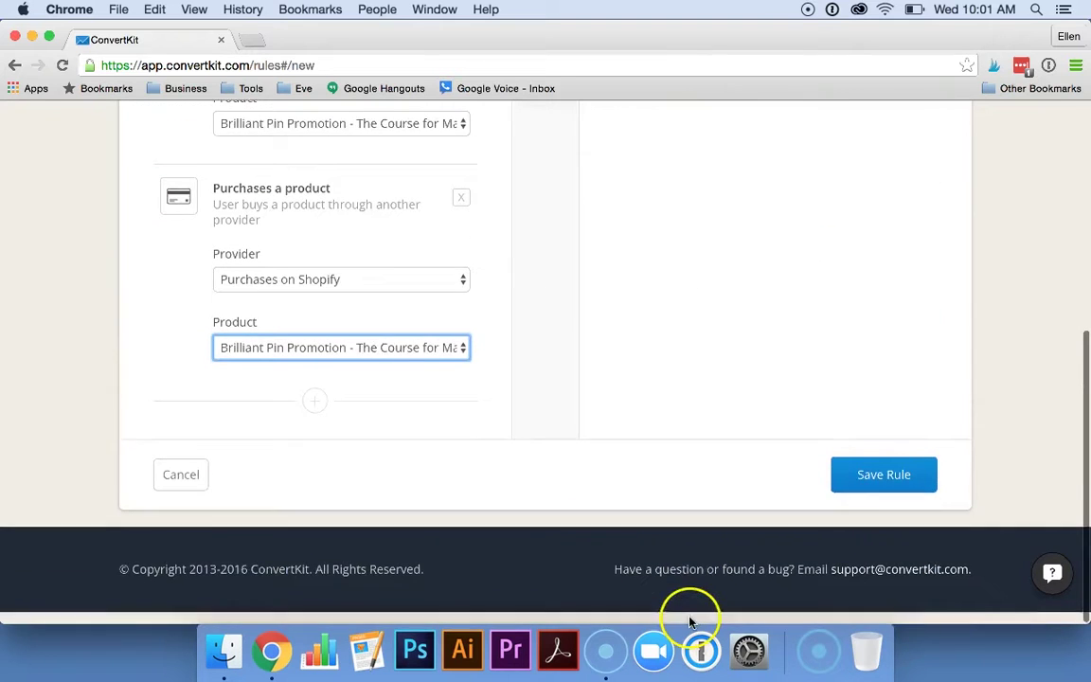
pyautogui.click(878, 494)
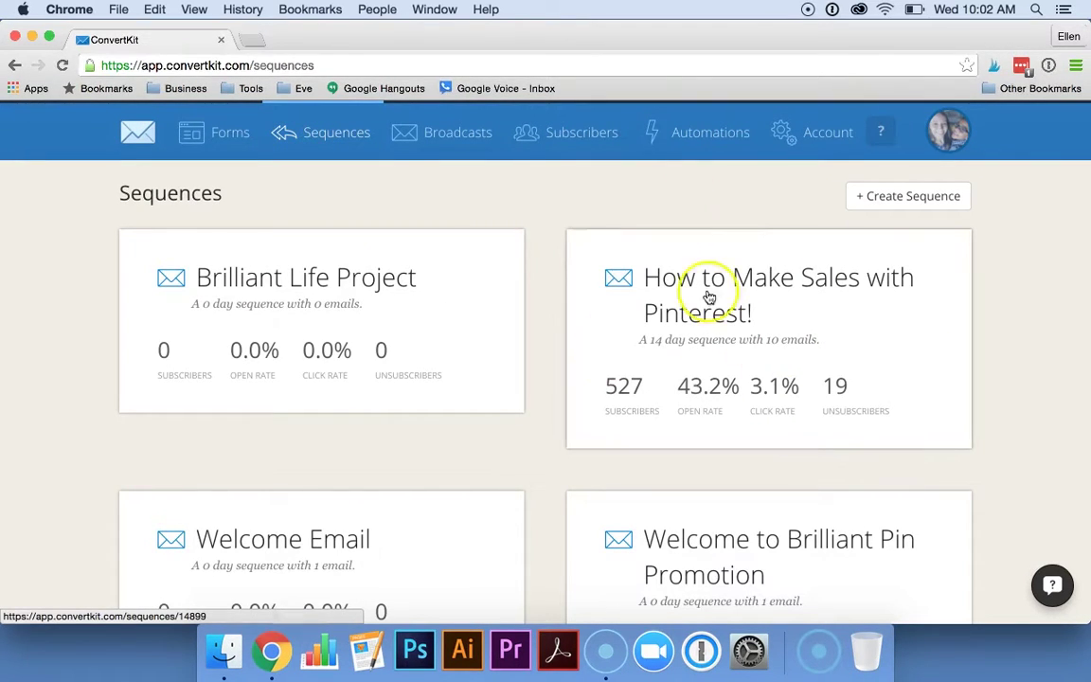
# Step: Open the "How to Make Sales with Pinterest!" sequence and look through its list of scheduled emails
pyautogui.click(689, 323)
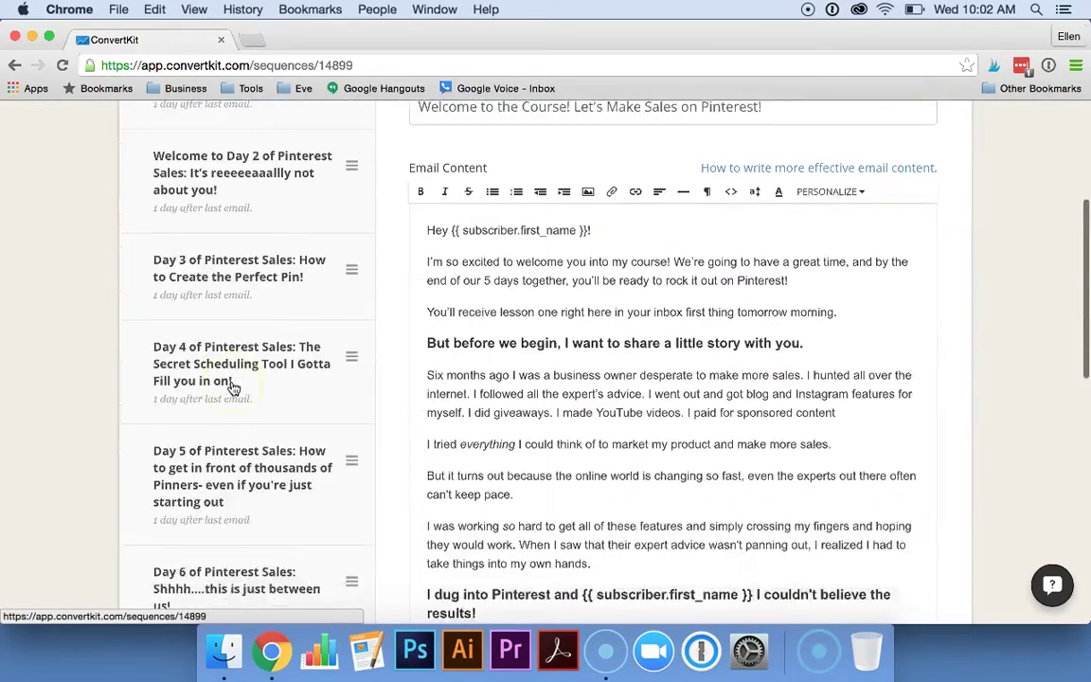
pyautogui.scroll(-4, 236, 324)
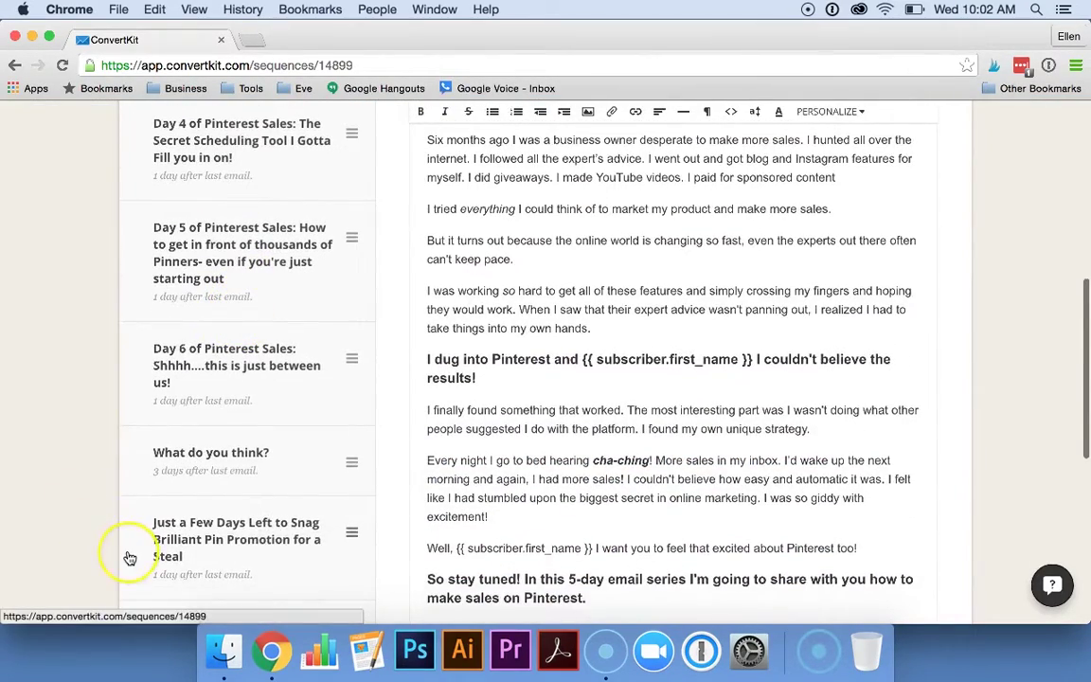
pyautogui.scroll(-2, 134, 555)
pyautogui.scroll(4, 130, 559)
pyautogui.scroll(3, 130, 559)
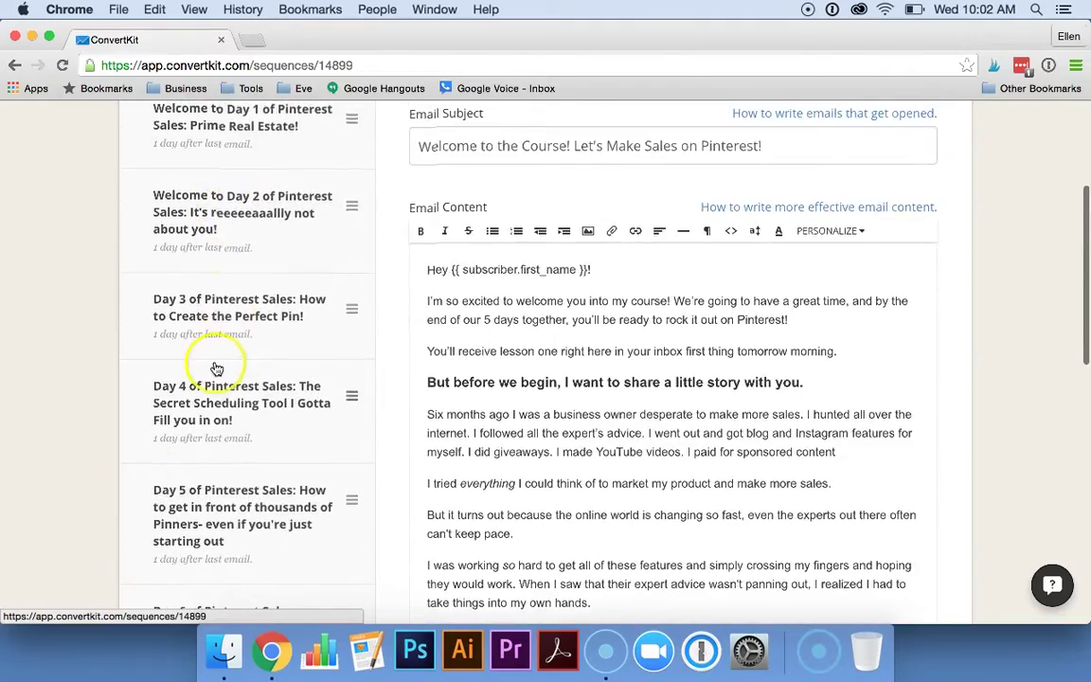
pyautogui.scroll(5, 214, 360)
pyautogui.scroll(-10, 378, 267)
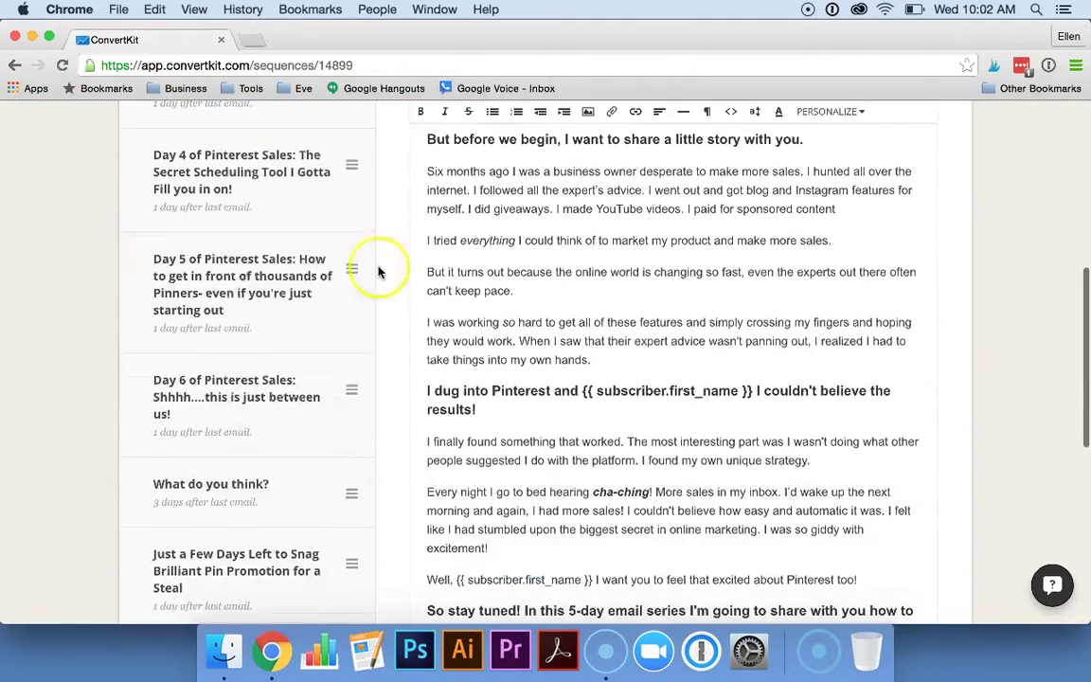
pyautogui.scroll(-4, 366, 418)
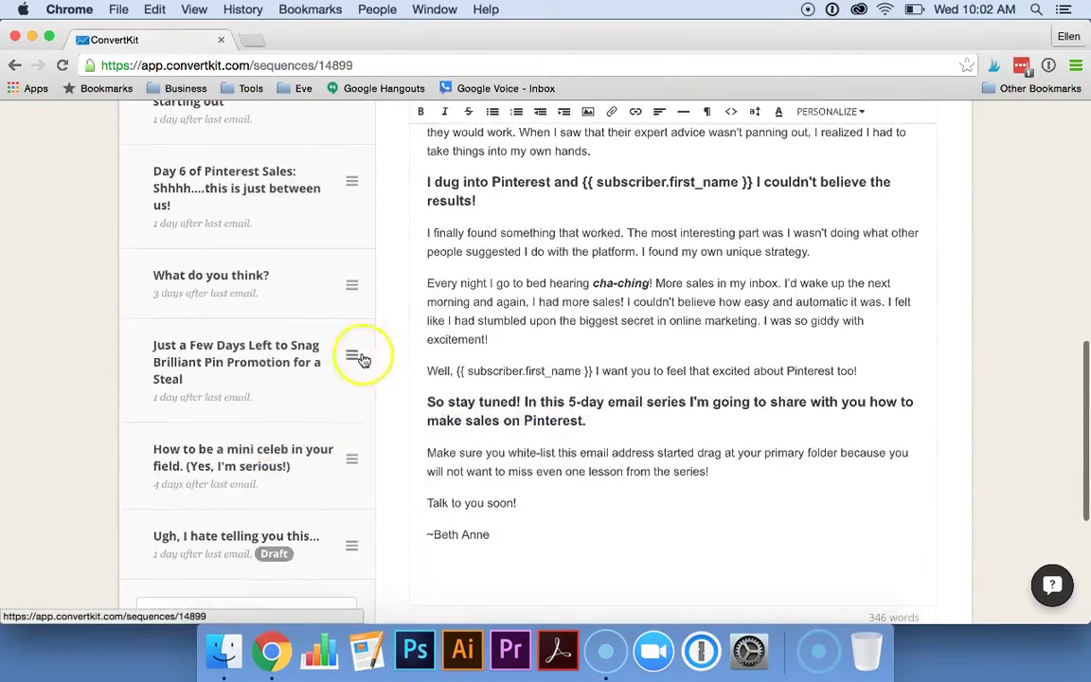
pyautogui.scroll(15, 401, 423)
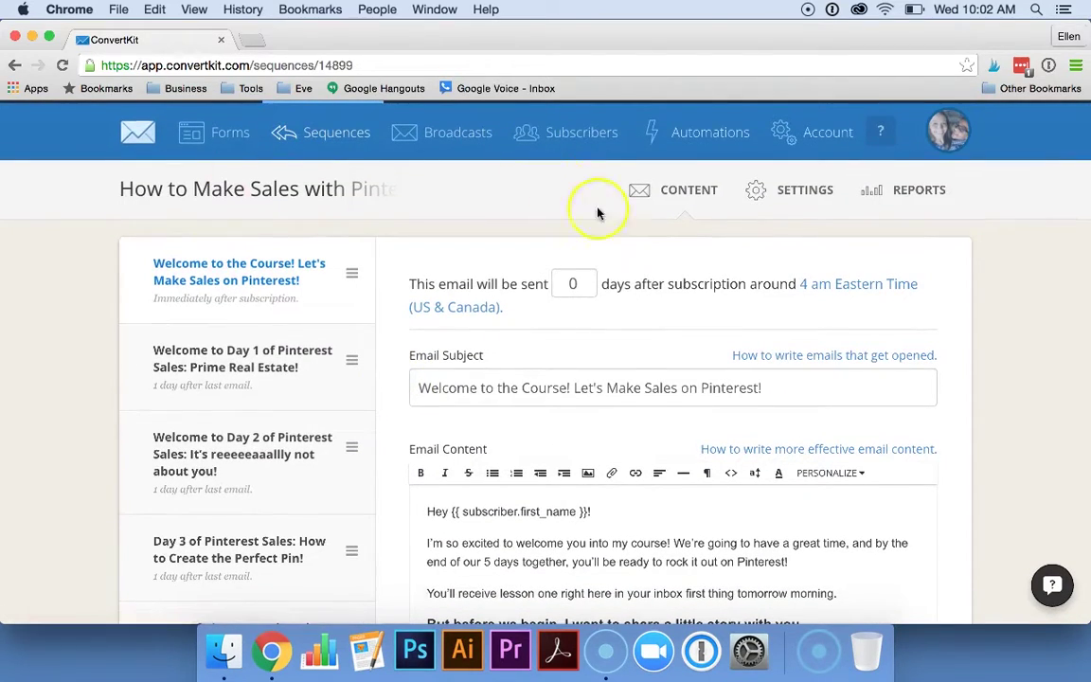
# Step: In the sequence's settings, expand the tags under the subscriber exclusions and examine which ones are excluded
pyautogui.scroll(-8, 439, 360)
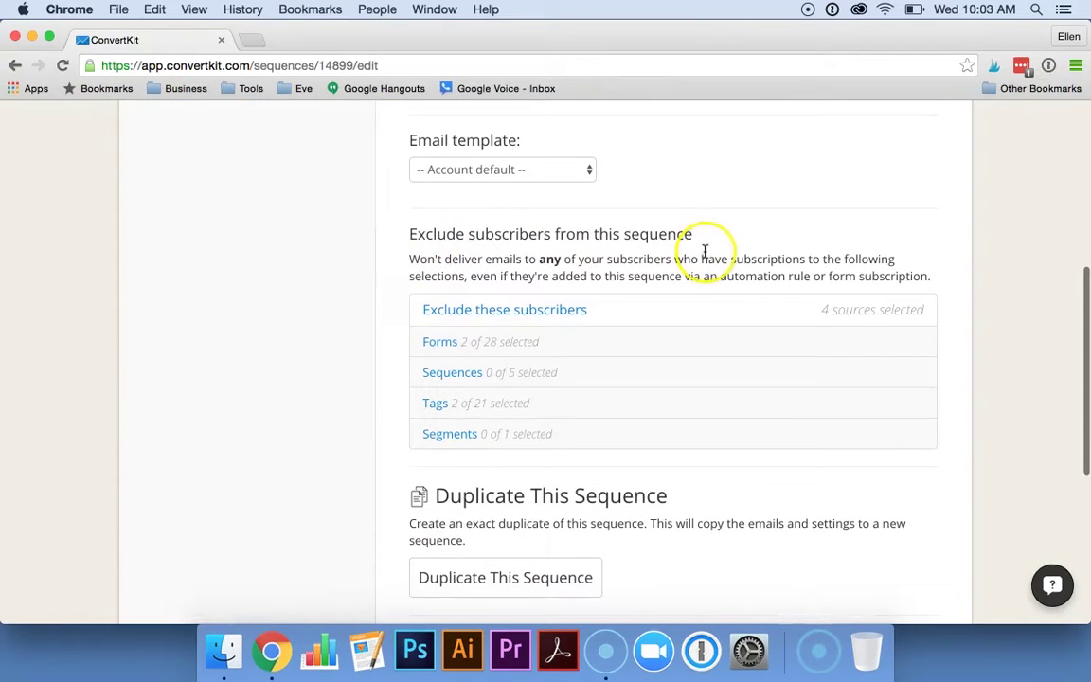
pyautogui.click(479, 404)
pyautogui.scroll(-3, 565, 445)
pyautogui.scroll(2, 565, 445)
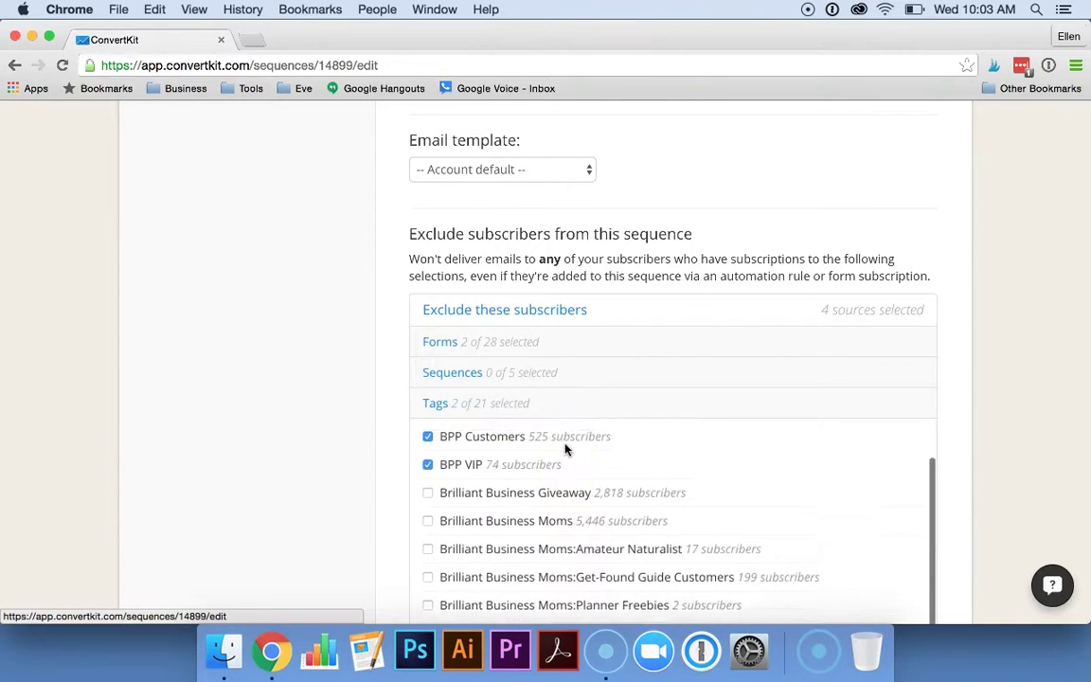
pyautogui.scroll(-2, 565, 445)
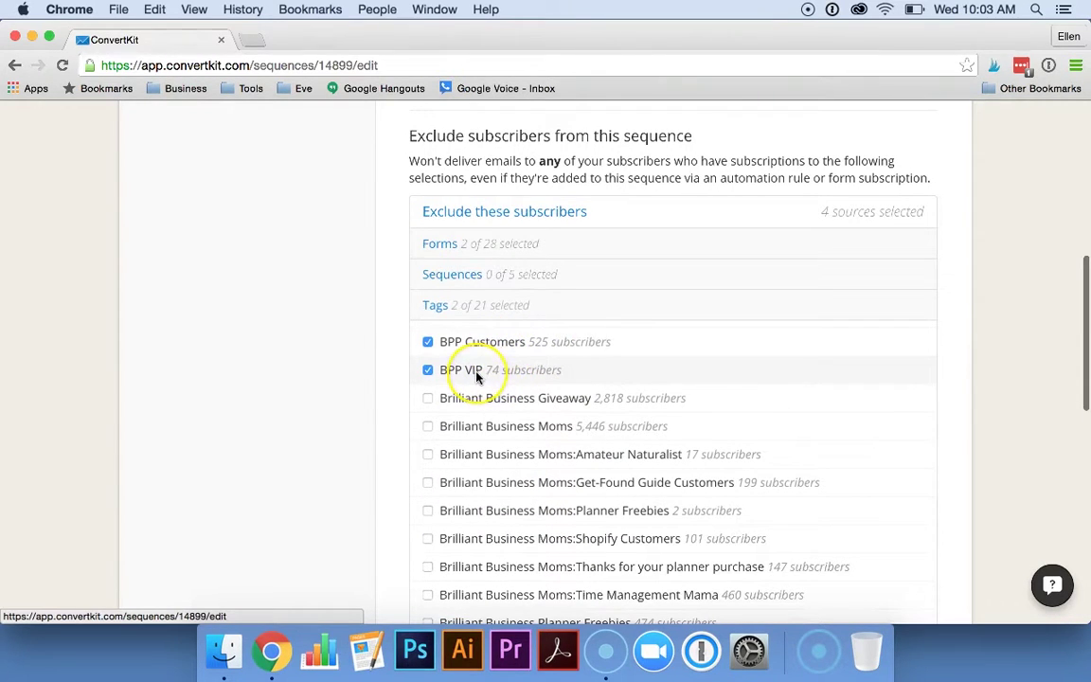
pyautogui.scroll(1, 562, 378)
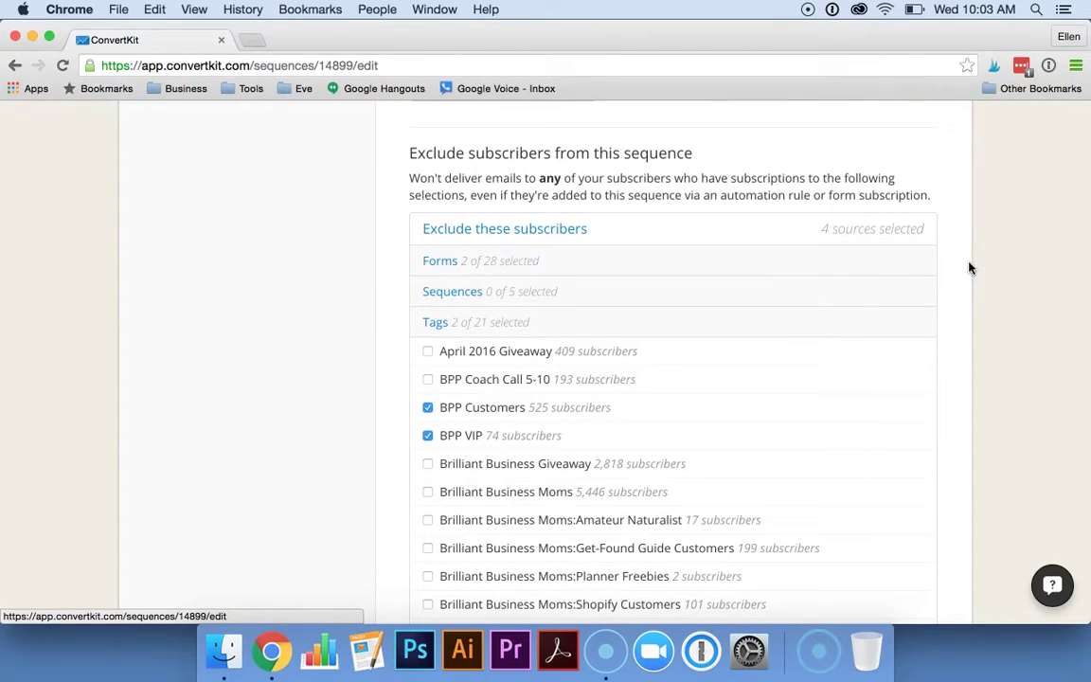
pyautogui.scroll(10, 969, 268)
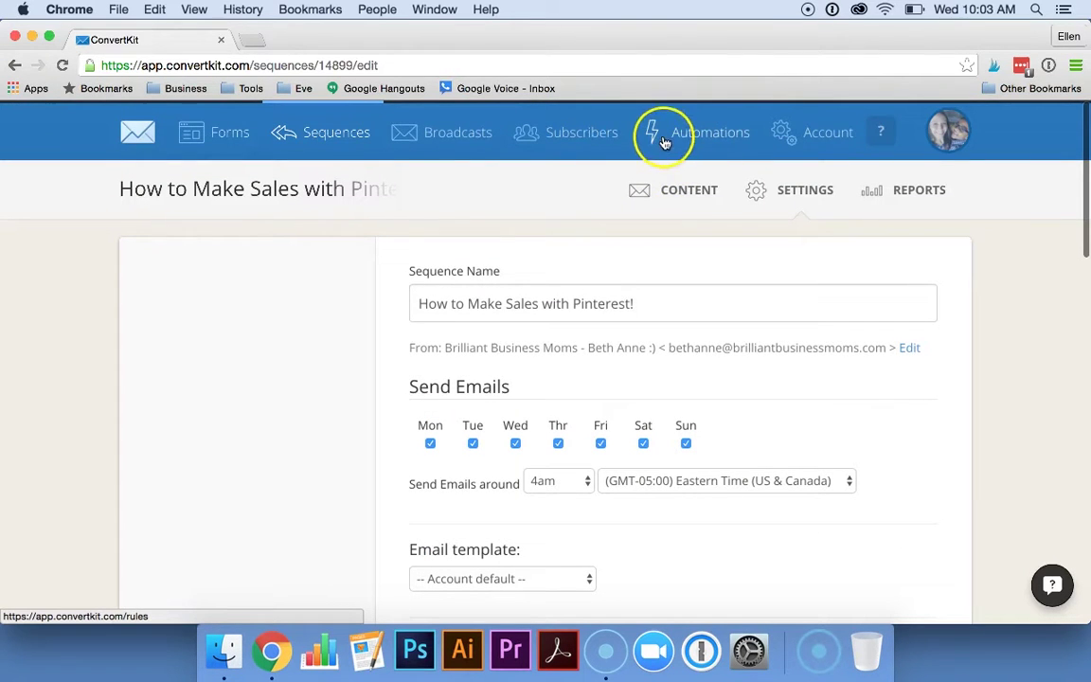
pyautogui.scroll(-5, 604, 366)
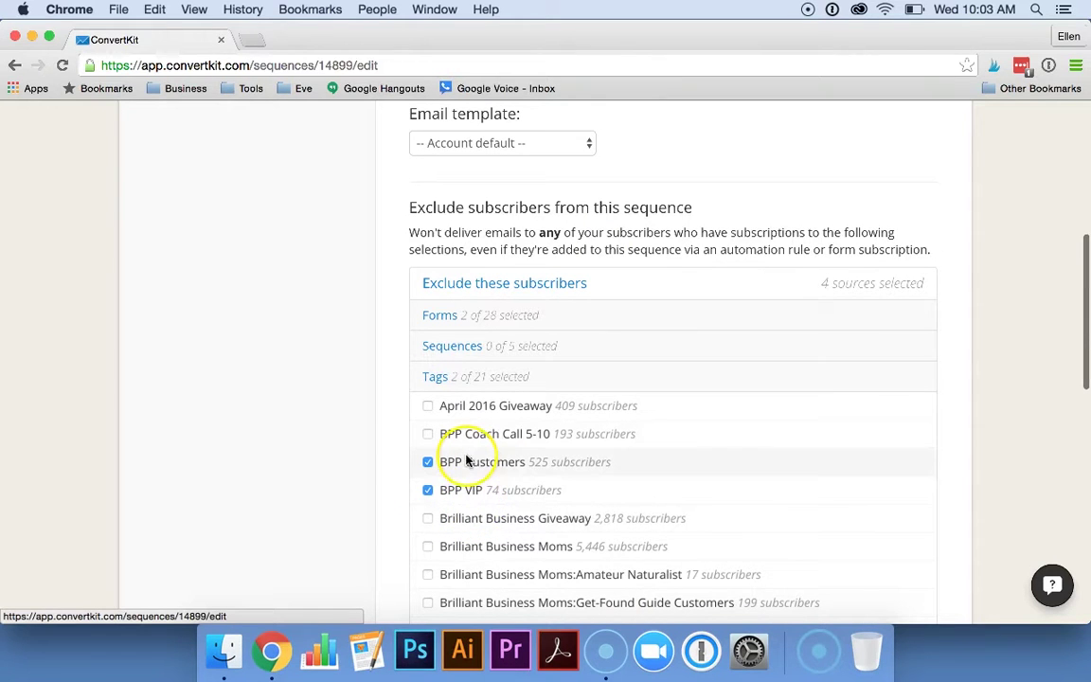
pyautogui.scroll(3, 397, 452)
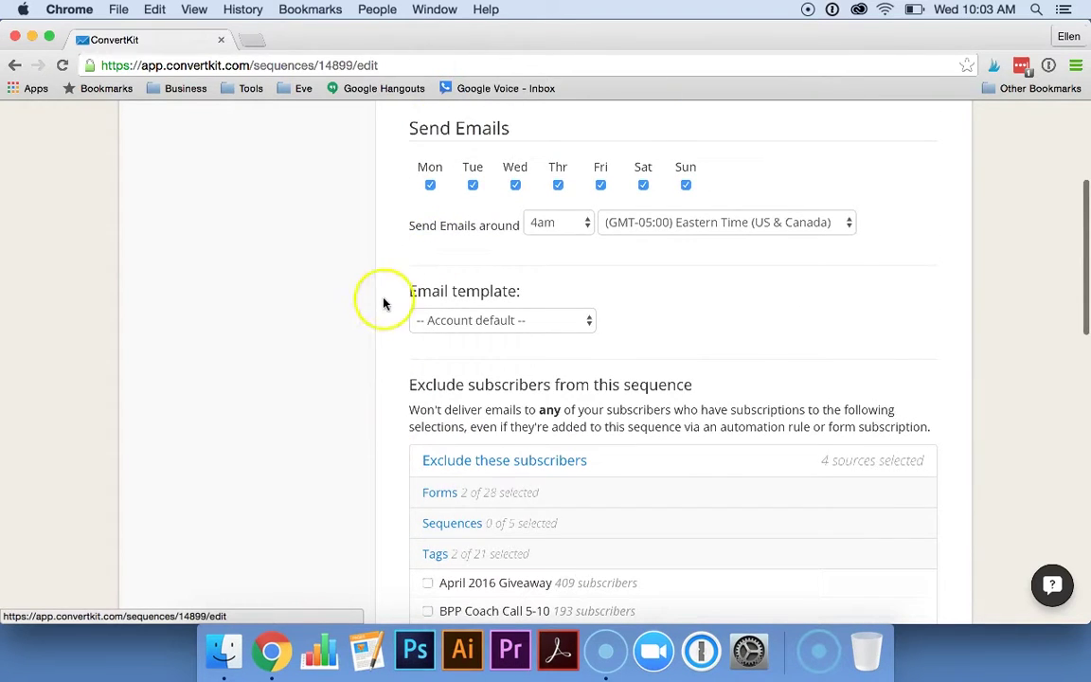
pyautogui.scroll(-2, 388, 317)
pyautogui.scroll(-3, 388, 317)
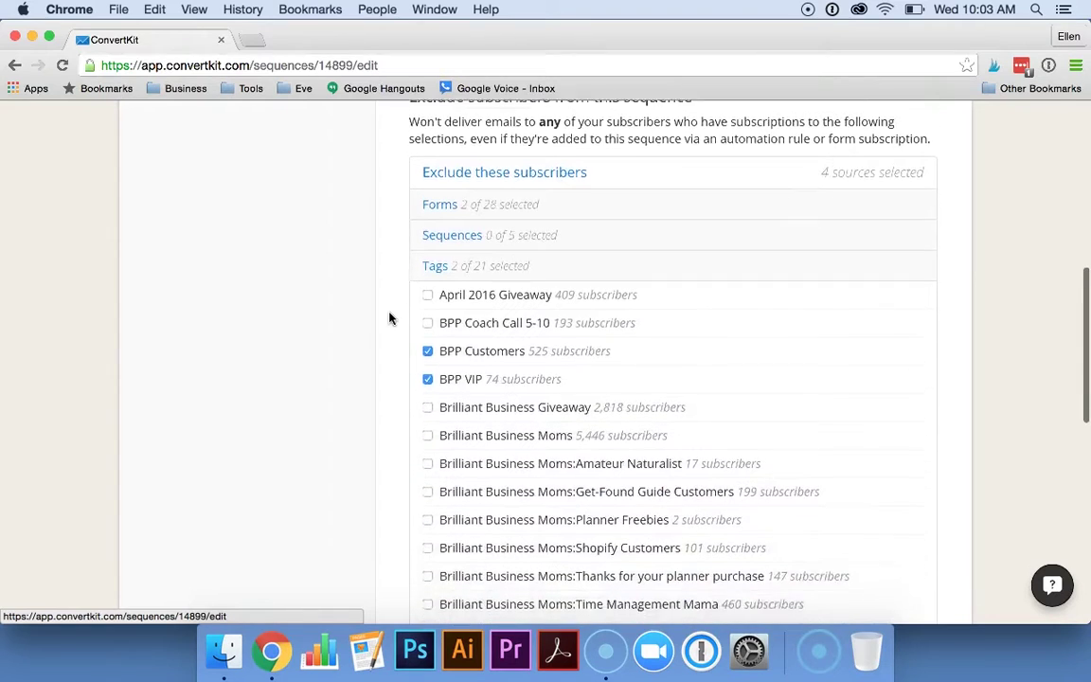
pyautogui.scroll(5, 388, 318)
pyautogui.scroll(4, 388, 317)
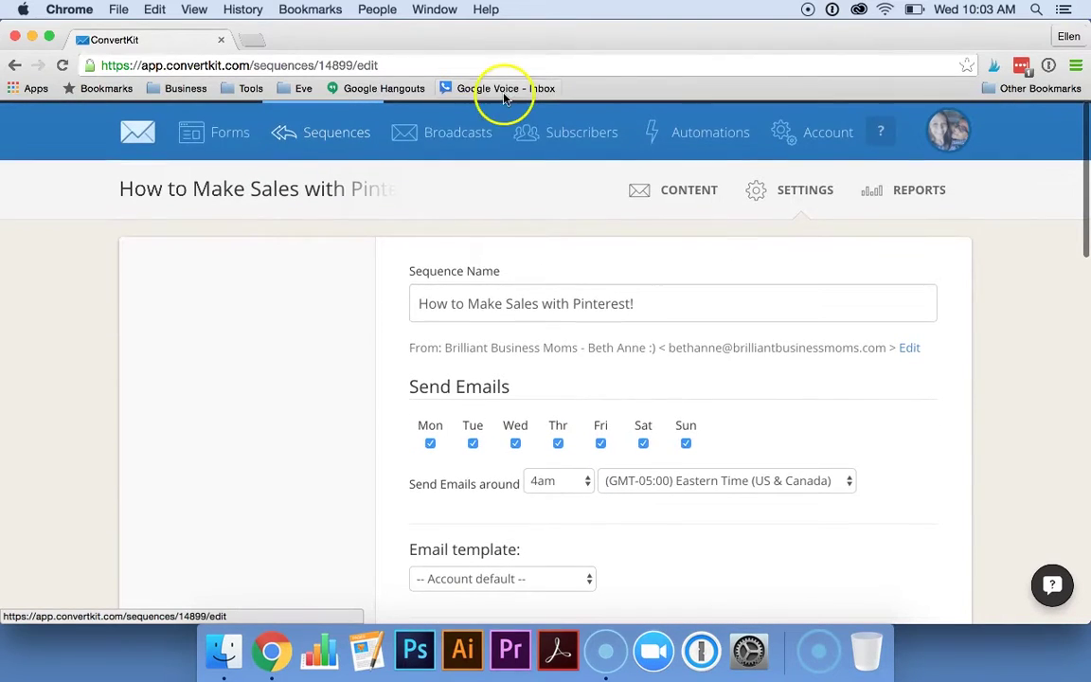
# Step: Open the draft broadcast "Copy of 10 Hours Left, and Friend, this is the Last Email you'll get from me :)" and examine its recipient filters
pyautogui.click(456, 133)
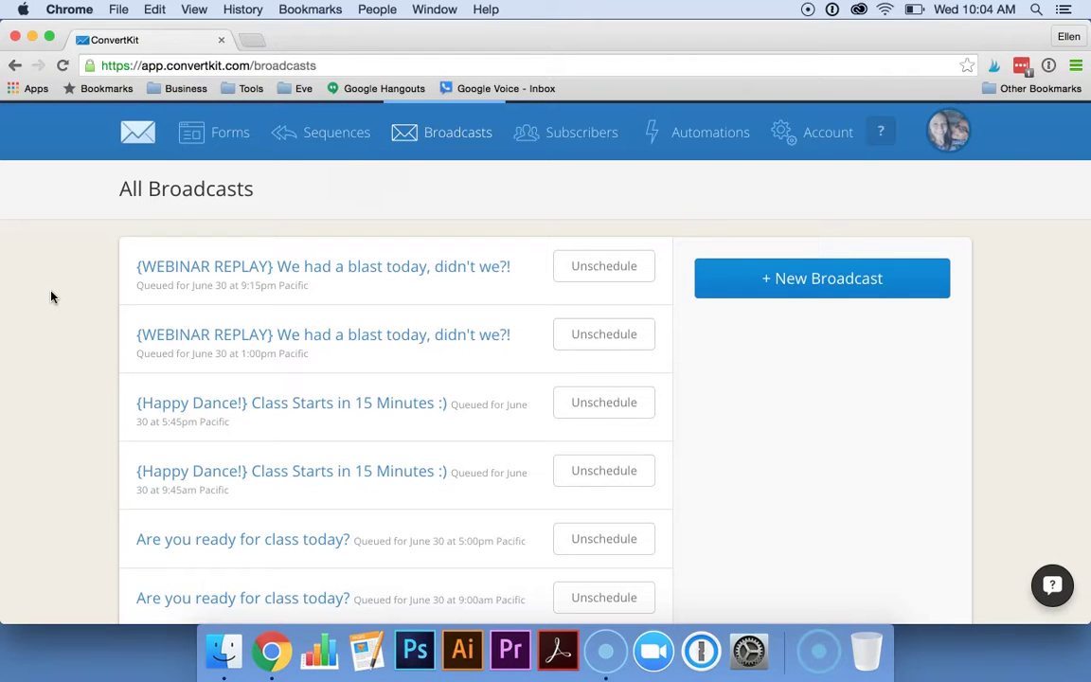
pyautogui.scroll(-5, 52, 297)
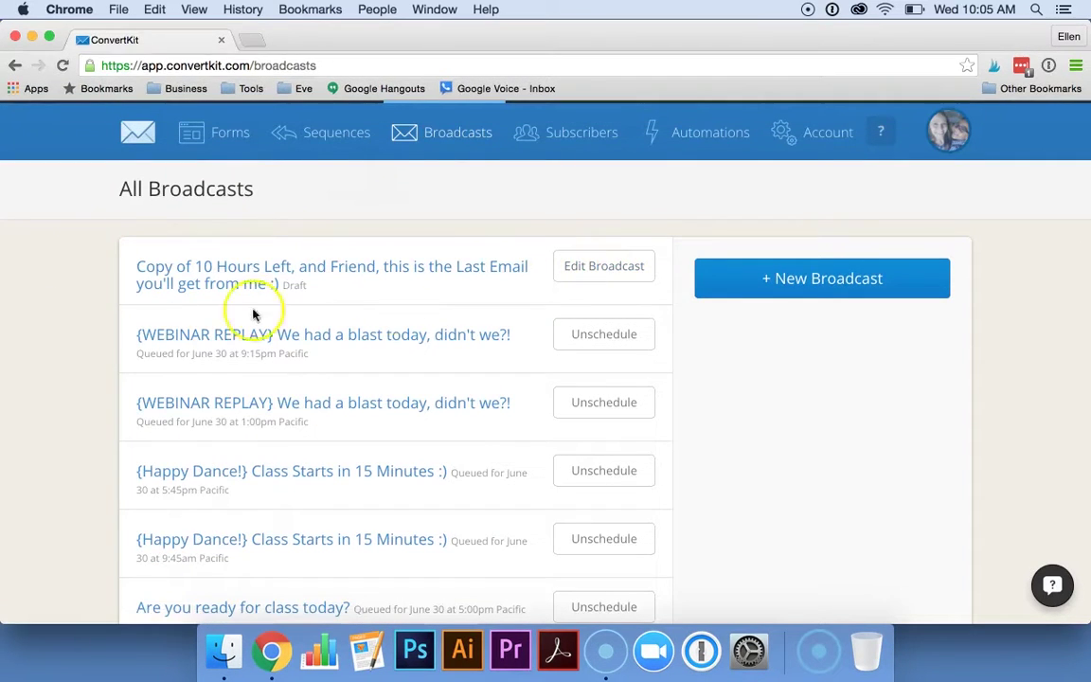
pyautogui.click(609, 283)
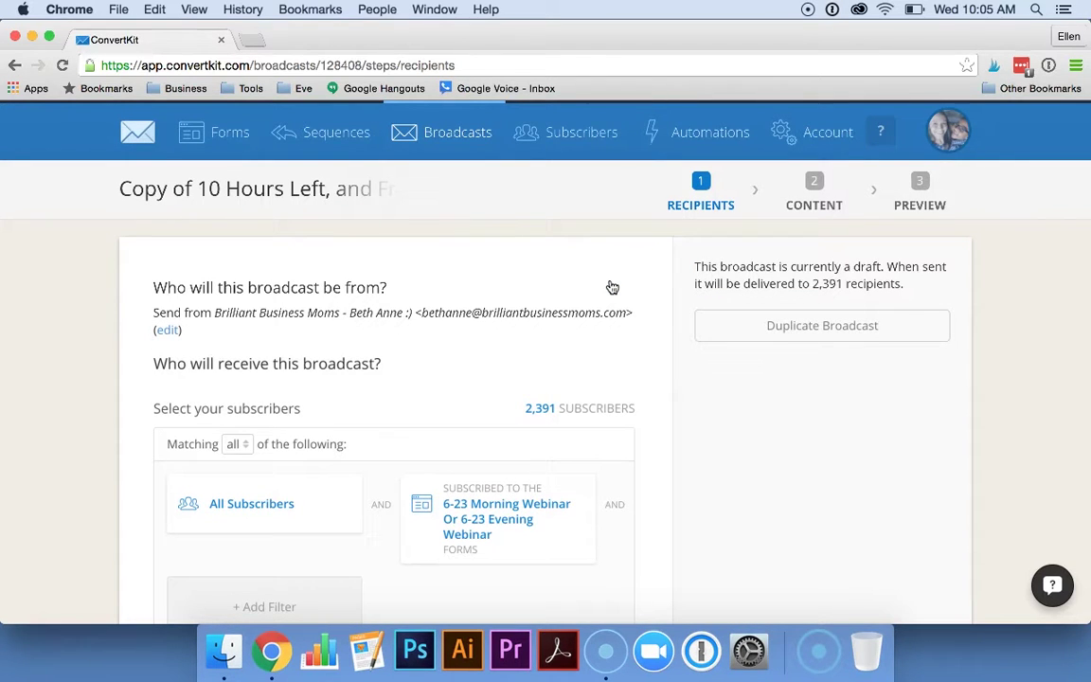
pyautogui.scroll(-3, 568, 398)
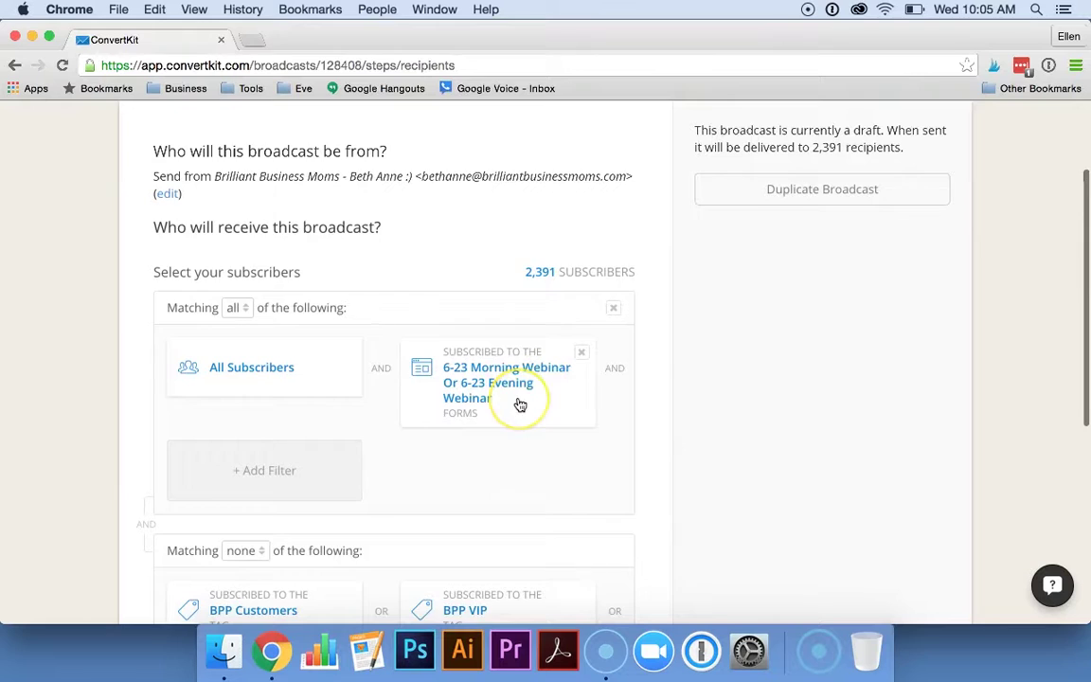
pyautogui.scroll(-5, 520, 404)
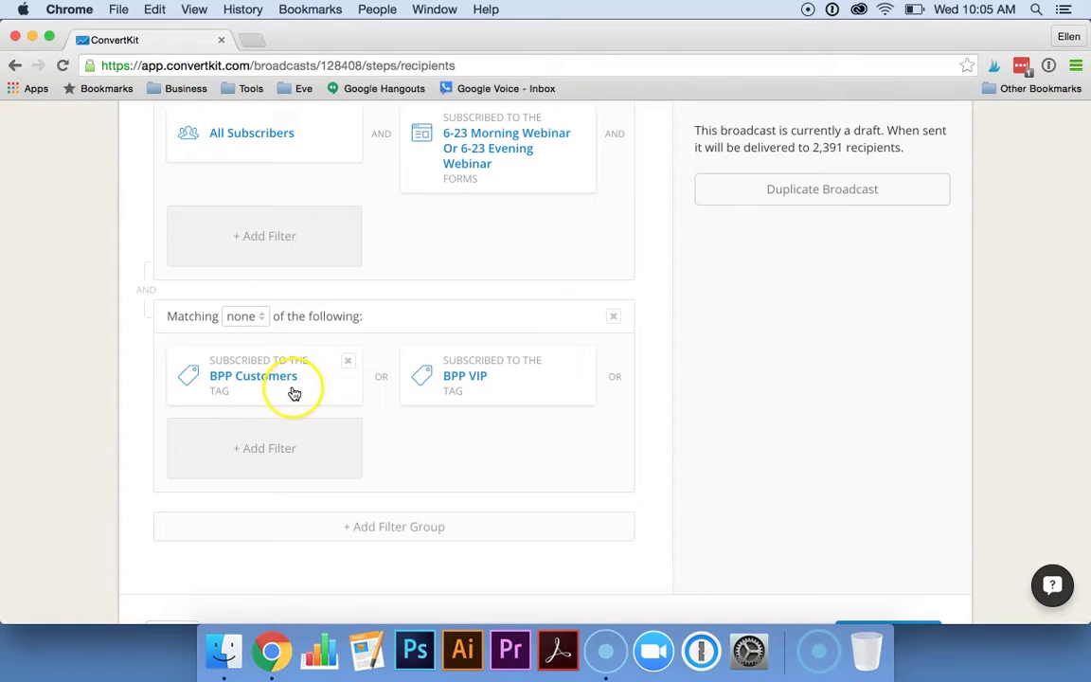
pyautogui.scroll(4, 657, 285)
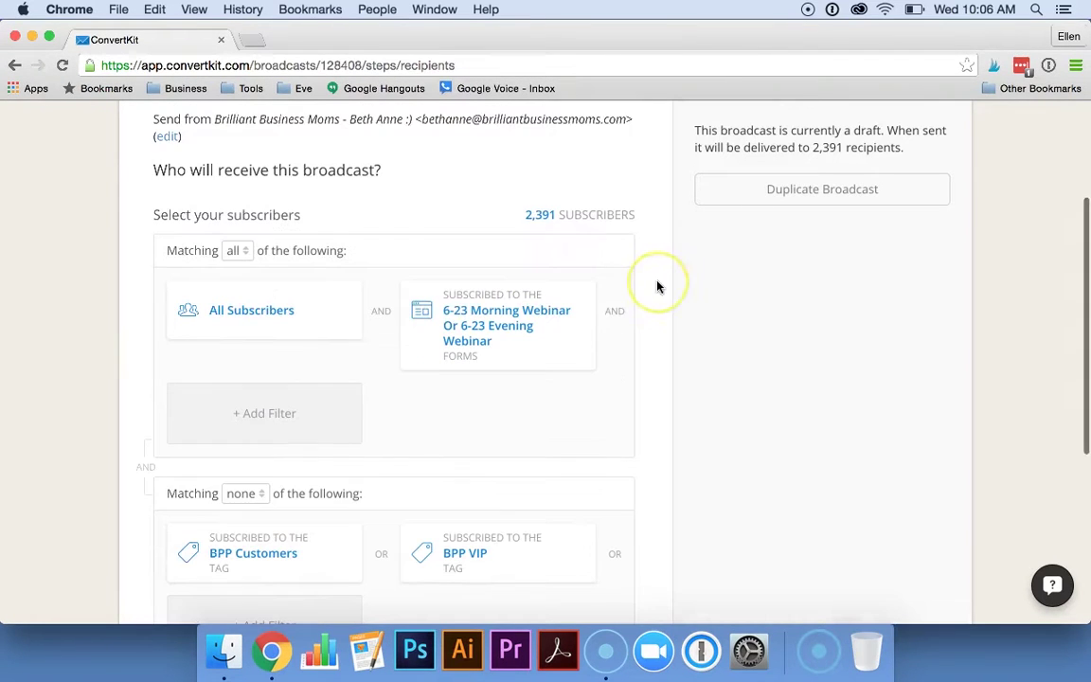
pyautogui.scroll(-5, 658, 285)
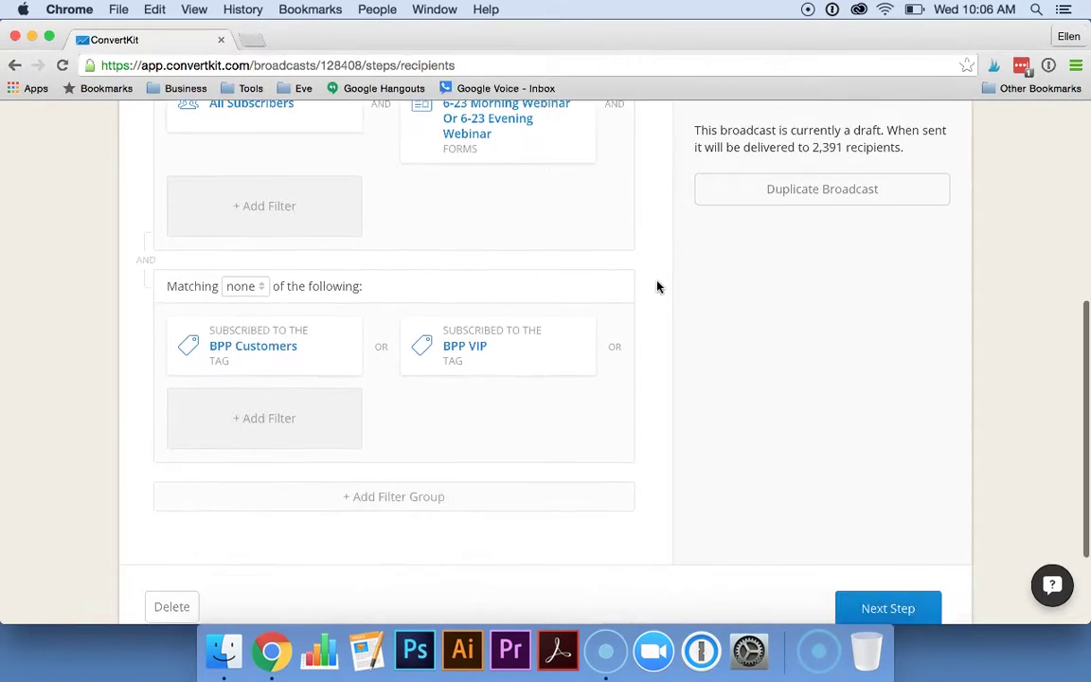